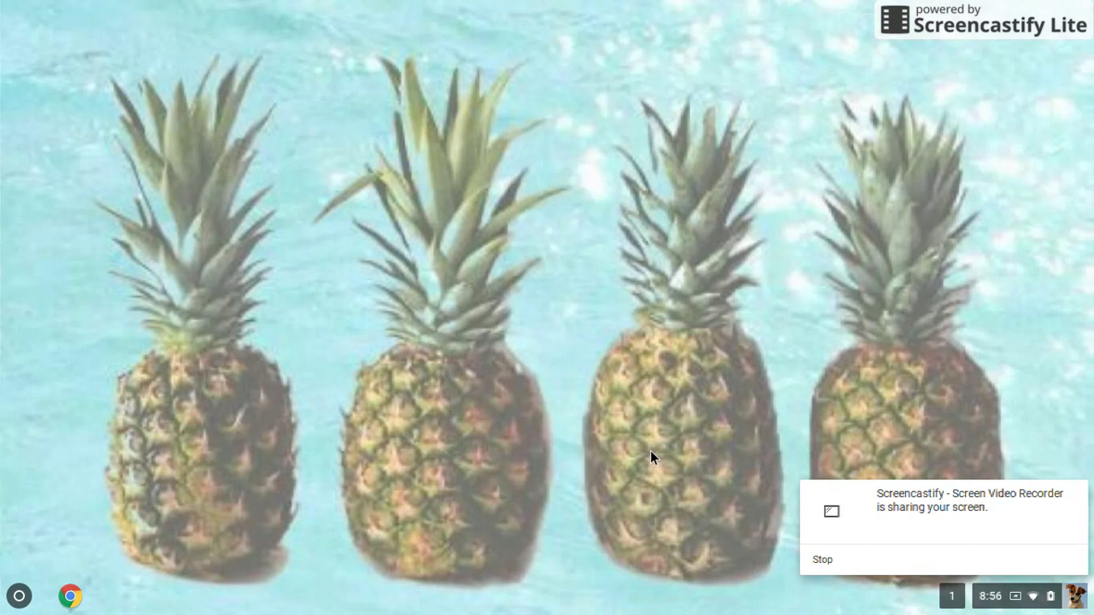
- Open a new browser window and maximize it
{"action": "right_click", "coordinate": [74, 600]}
{"action": "left_click", "coordinate": [98, 450]}
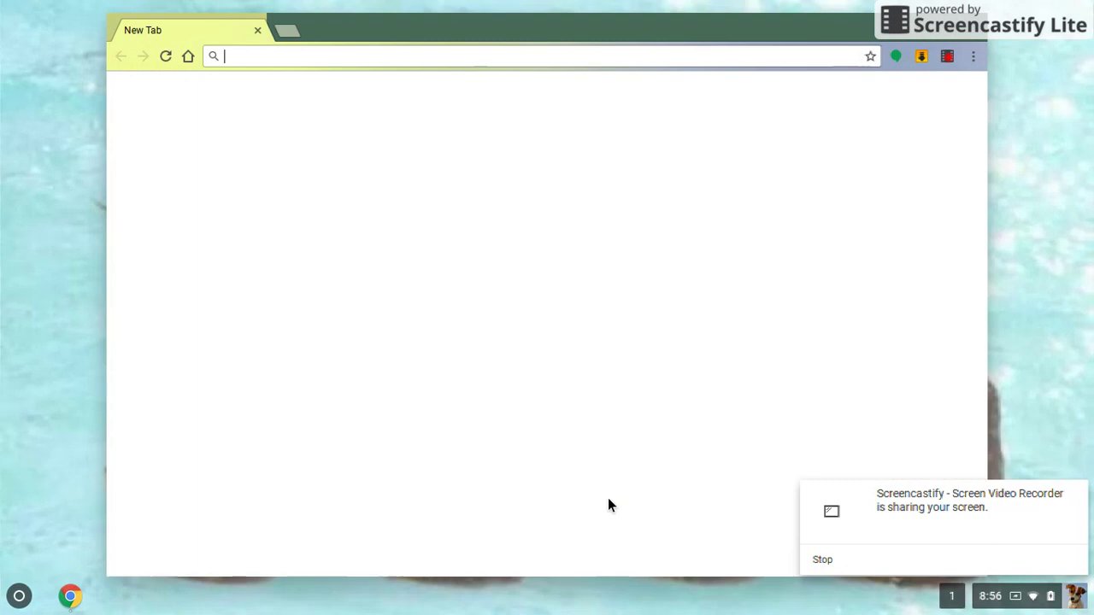
{"action": "left_click", "coordinate": [949, 27]}
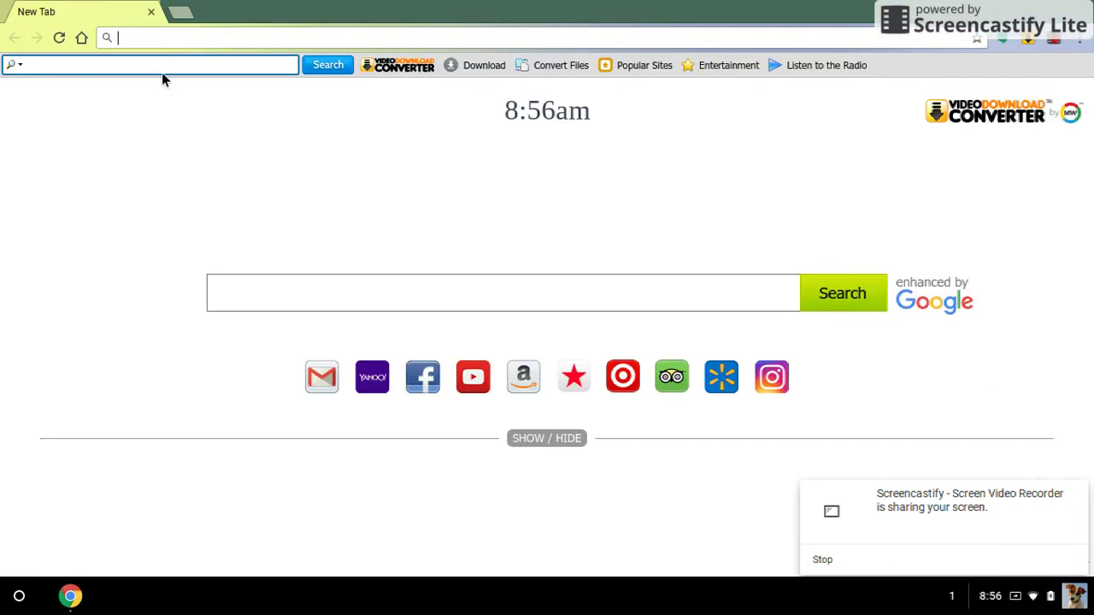
- Search the web for "The Skindex" and open the Minecraft Skins - The Skindex site from the results
{"action": "left_click", "coordinate": [195, 35]}
{"action": "type", "text": "The S"}
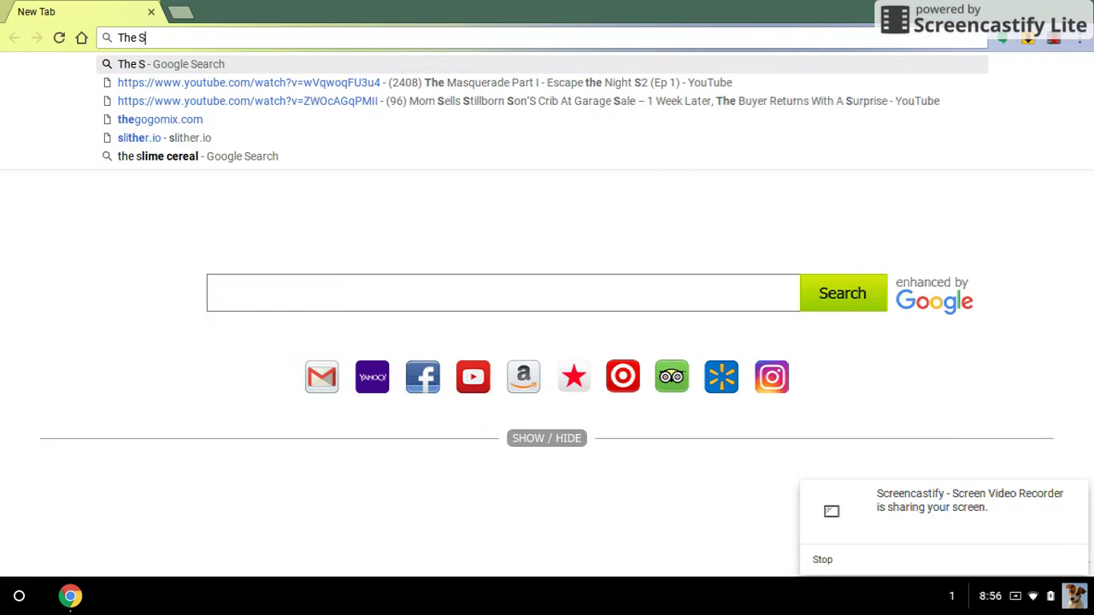
{"action": "type", "text": "kindex"}
{"action": "key", "text": "Return"}
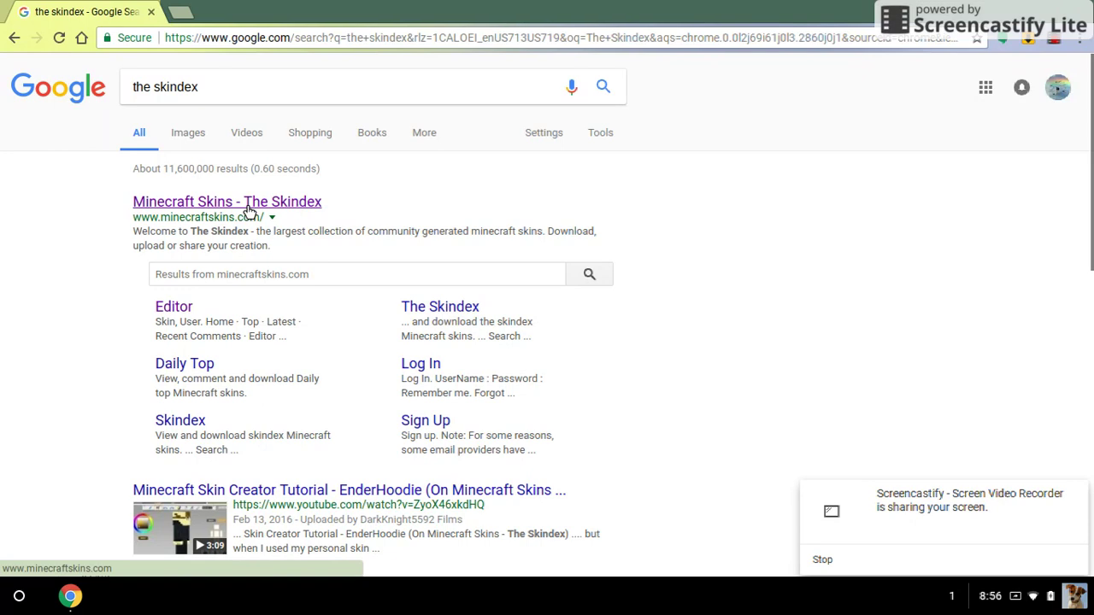
{"action": "left_click", "coordinate": [214, 203]}
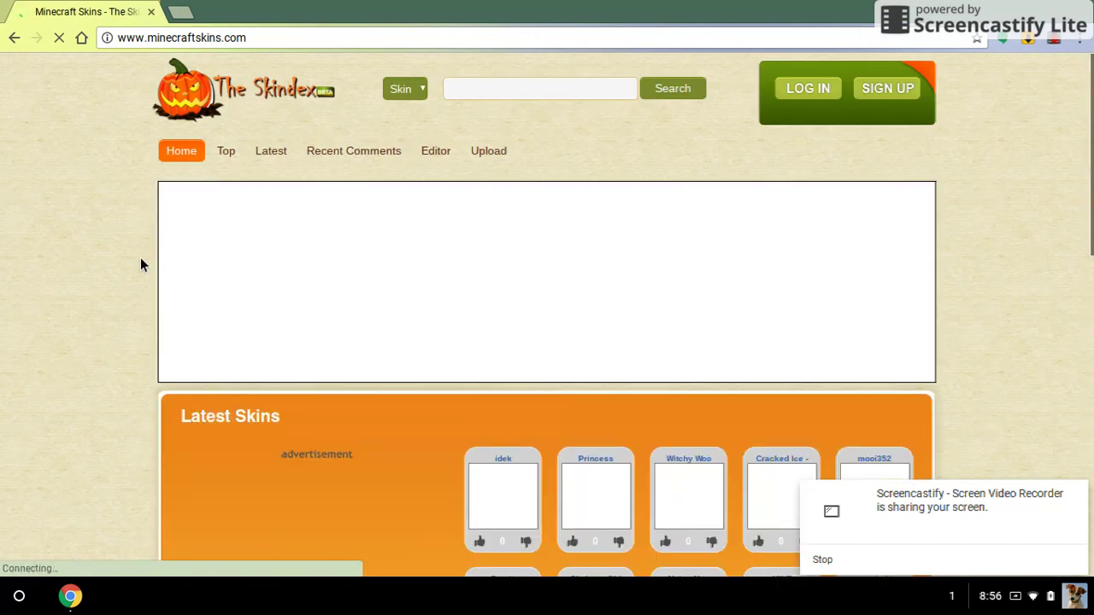
- Look through the Latest Skins gallery on The Skindex home page
{"action": "scroll", "coordinate": [107, 269], "scroll_direction": "down", "scroll_amount": 3}
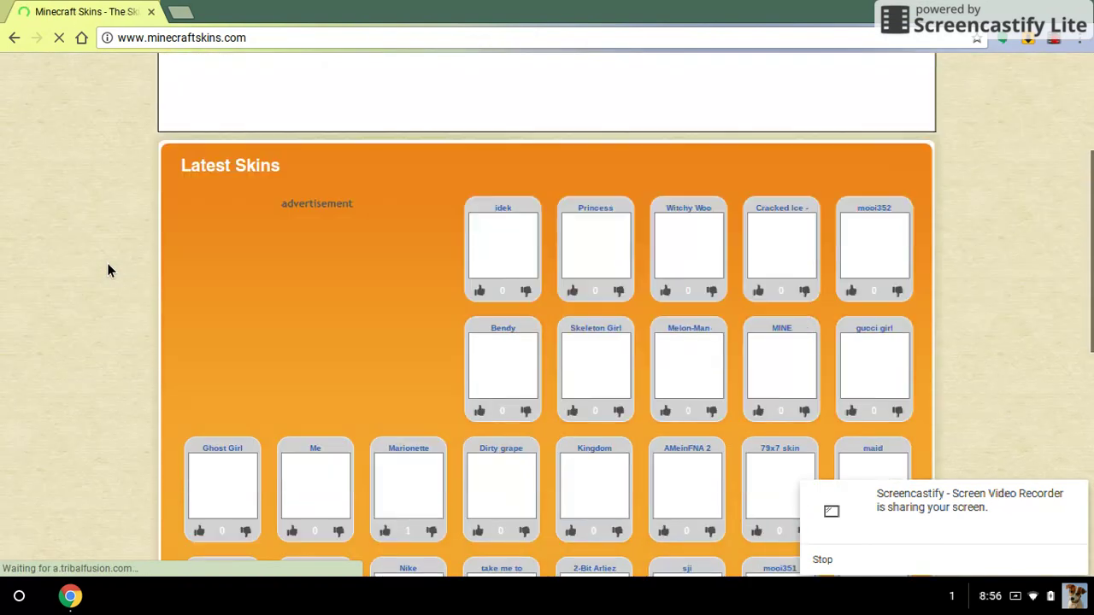
{"action": "scroll", "coordinate": [107, 270], "scroll_direction": "down", "scroll_amount": 2}
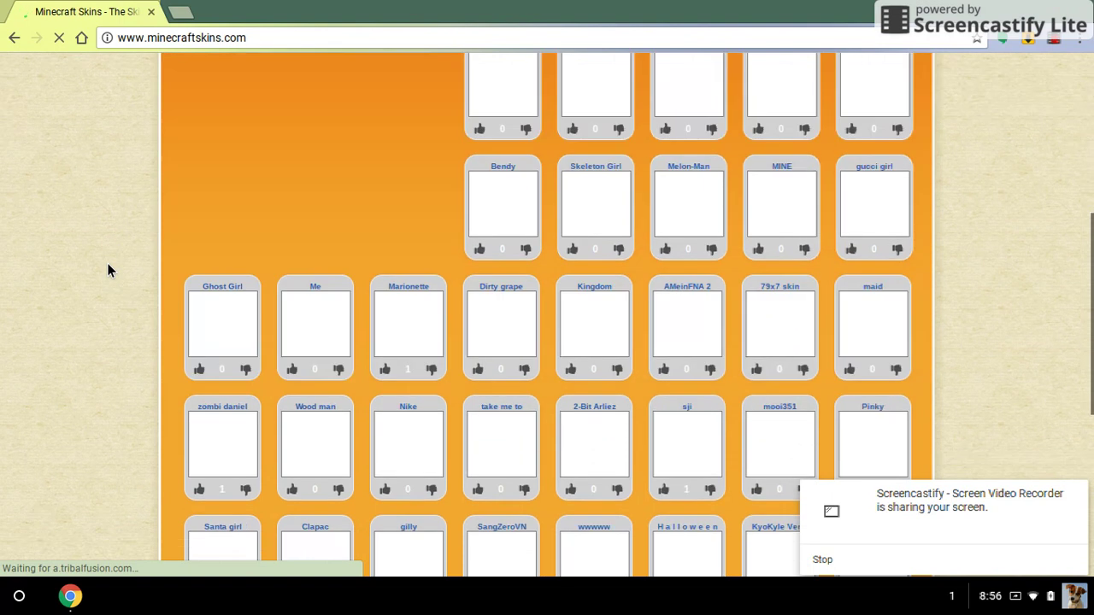
{"action": "scroll", "coordinate": [108, 270], "scroll_direction": "up", "scroll_amount": 5}
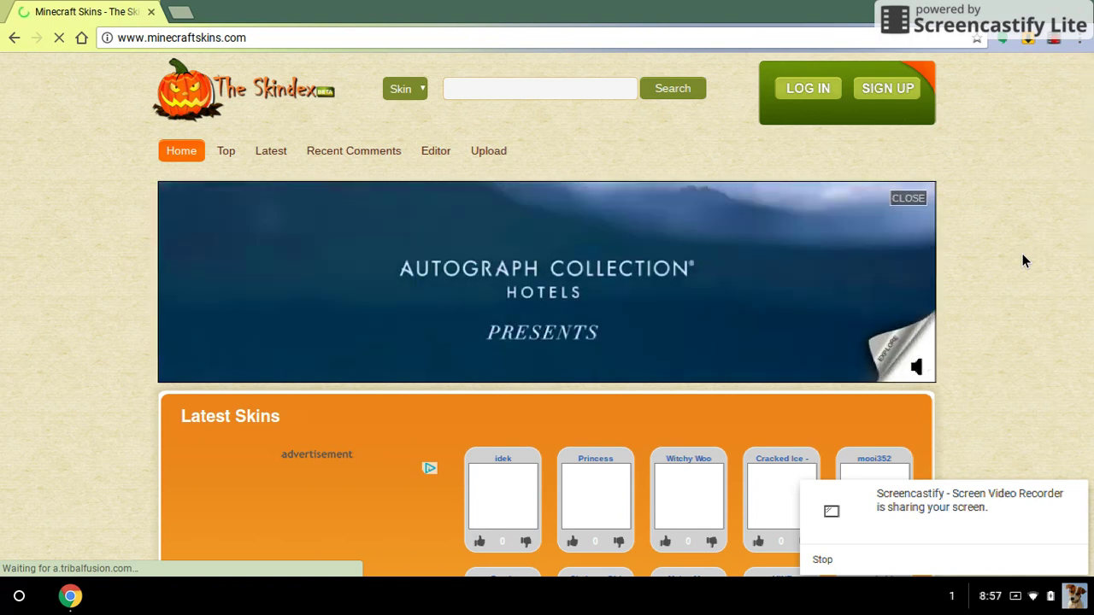
{"action": "scroll", "coordinate": [1025, 261], "scroll_direction": "down", "scroll_amount": 1}
{"action": "scroll", "coordinate": [1025, 260], "scroll_direction": "down", "scroll_amount": 3}
{"action": "scroll", "coordinate": [1022, 254], "scroll_direction": "down", "scroll_amount": 3}
{"action": "scroll", "coordinate": [1024, 242], "scroll_direction": "down", "scroll_amount": 1}
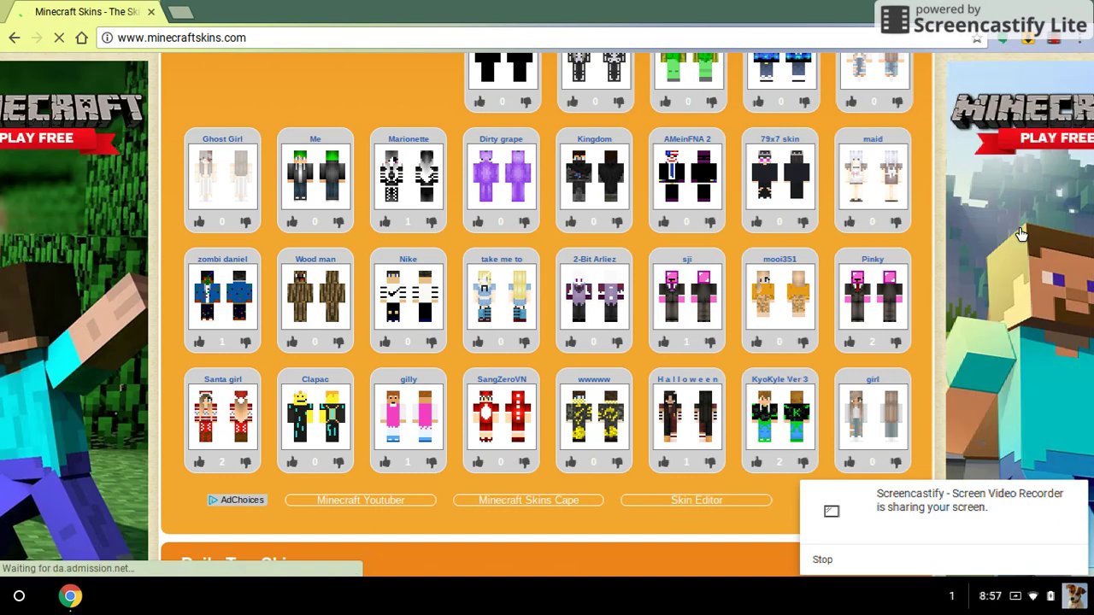
{"action": "scroll", "coordinate": [936, 308], "scroll_direction": "up", "scroll_amount": 3}
{"action": "scroll", "coordinate": [940, 294], "scroll_direction": "up", "scroll_amount": 1}
{"action": "scroll", "coordinate": [942, 285], "scroll_direction": "up", "scroll_amount": 4}
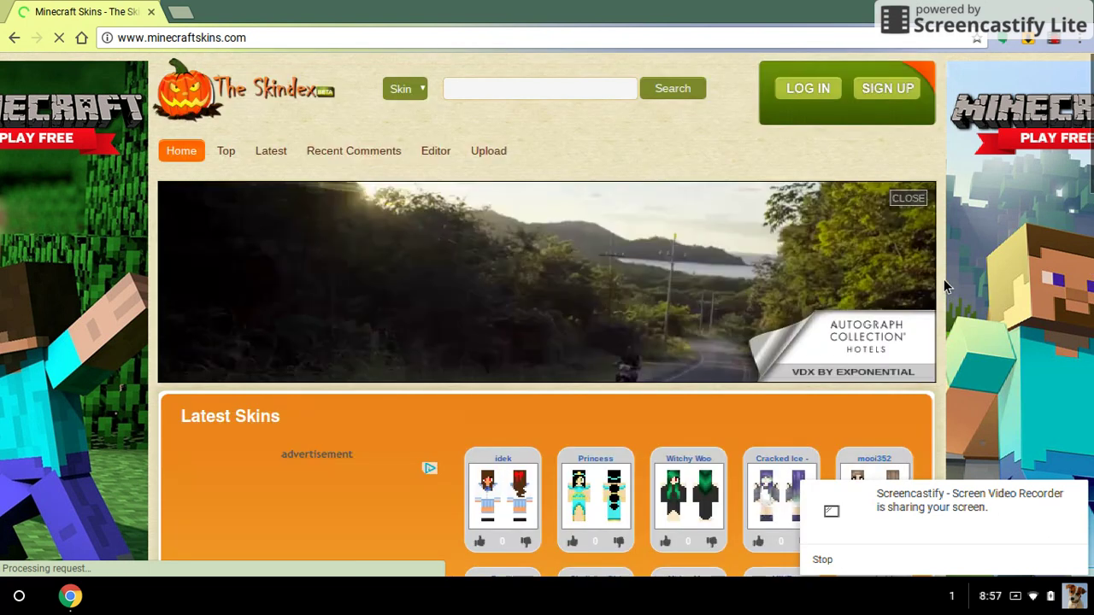
- Open the site's skin editor and set the fill colour to light tan #d7ae75
{"action": "left_click", "coordinate": [436, 154]}
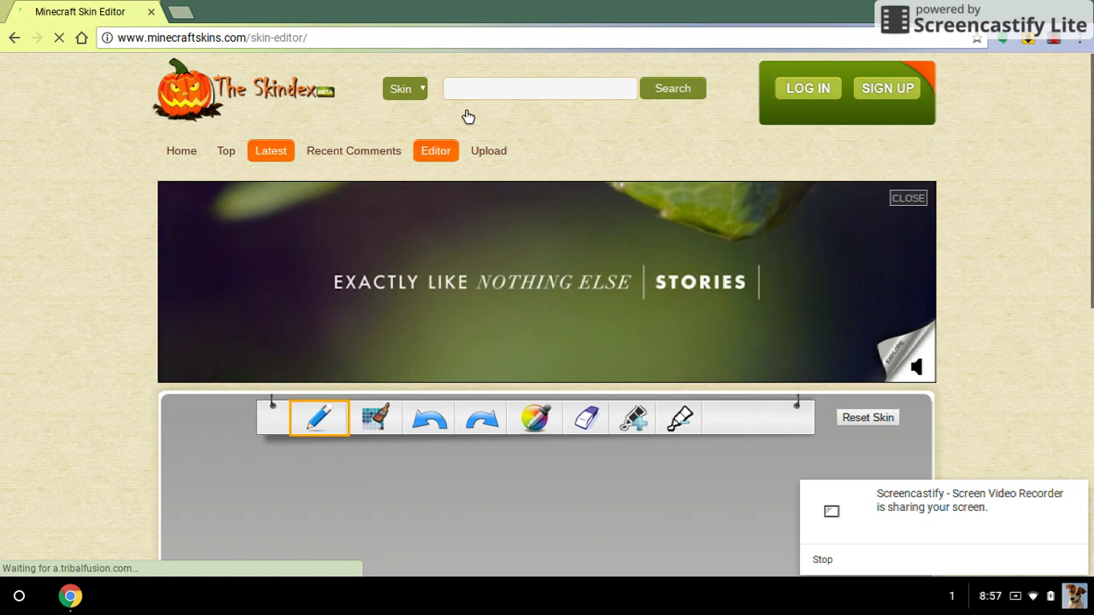
{"action": "scroll", "coordinate": [226, 311], "scroll_direction": "down", "scroll_amount": 3}
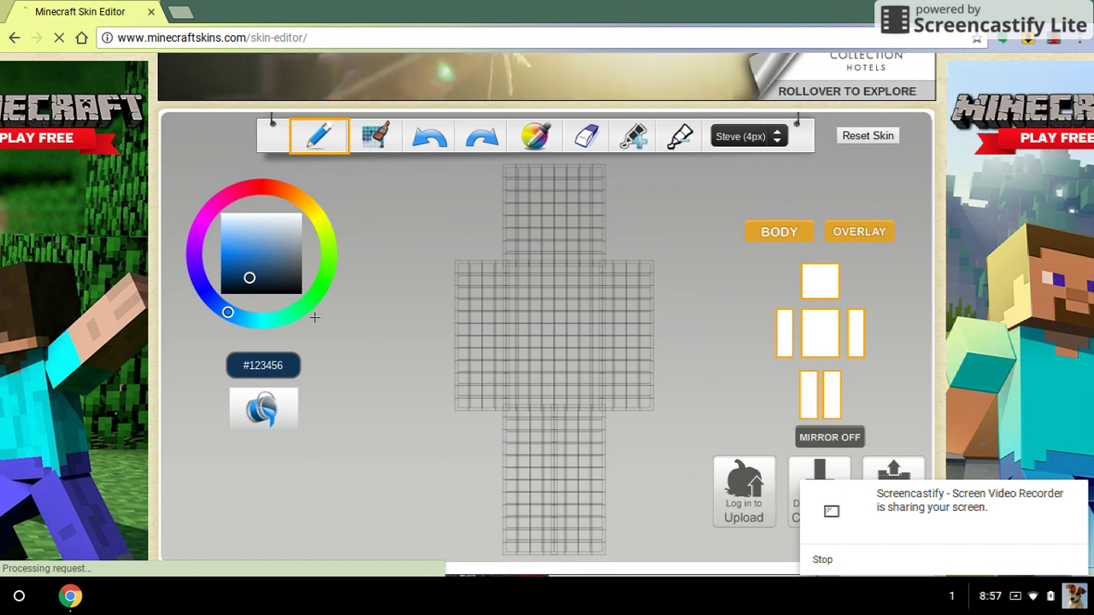
{"action": "left_click", "coordinate": [301, 197]}
{"action": "left_click_drag", "start_coordinate": [259, 253], "coordinate": [258, 241]}
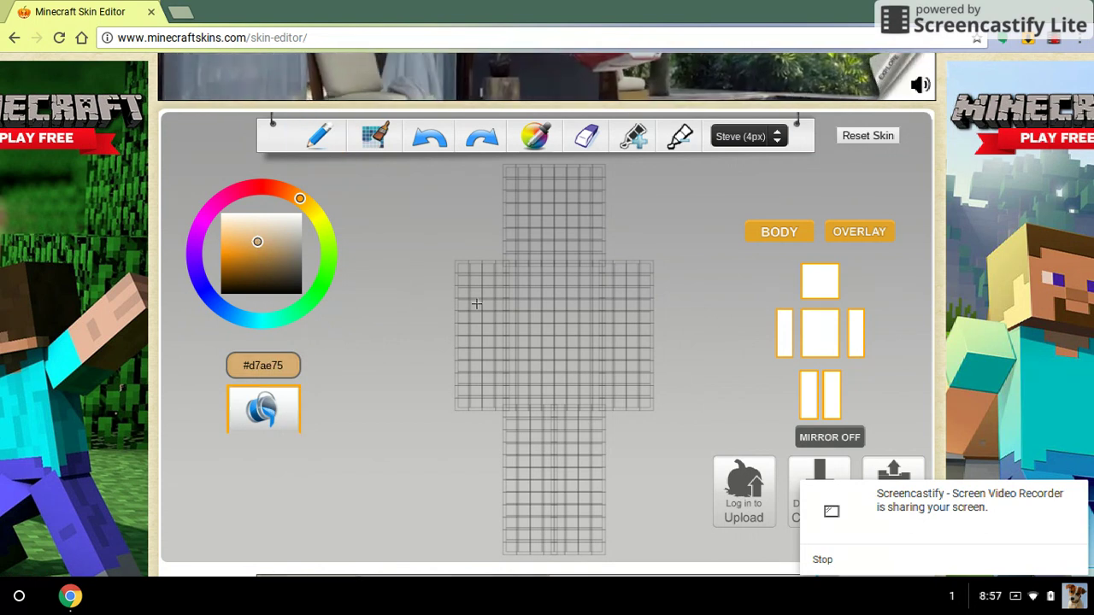
- Fill the facing side of the skin's head, torso and both arms with the light tan colour
{"action": "left_click", "coordinate": [501, 344]}
{"action": "left_click", "coordinate": [556, 343]}
{"action": "left_click", "coordinate": [622, 350]}
{"action": "left_click", "coordinate": [545, 197]}
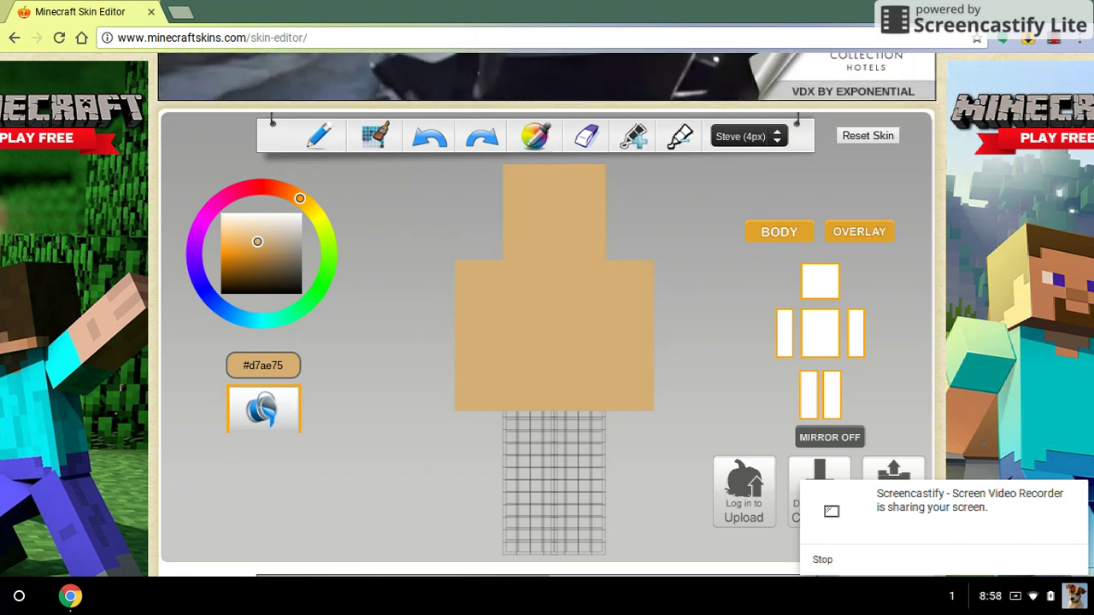
- Fill the legs, the side faces of the head and arm, and the top of the head with light tan
{"action": "left_click_drag", "start_coordinate": [598, 461], "coordinate": [569, 466]}
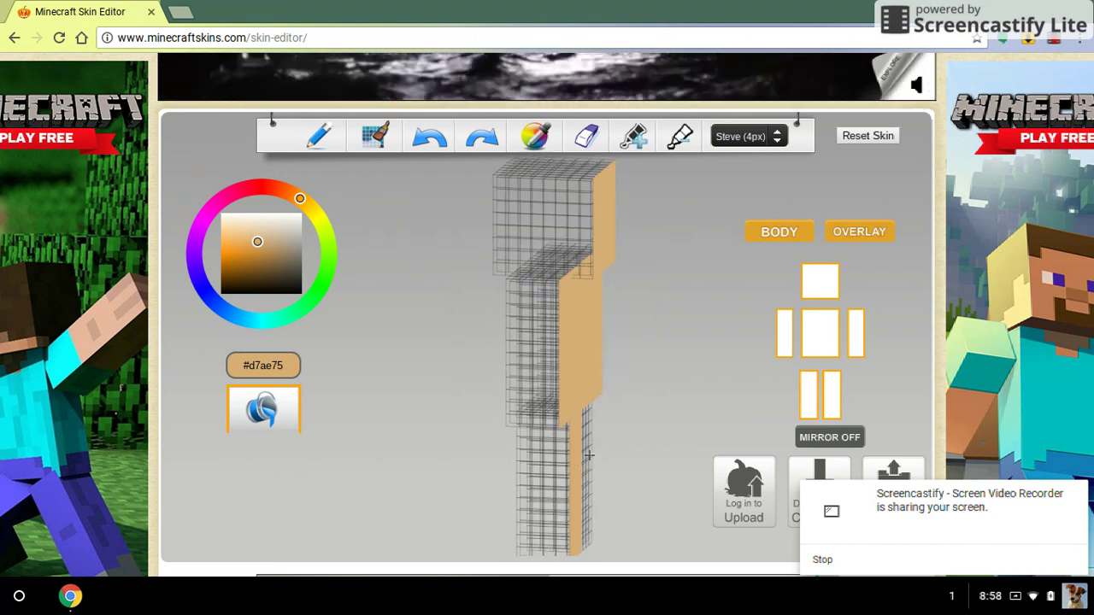
{"action": "left_click", "coordinate": [539, 429]}
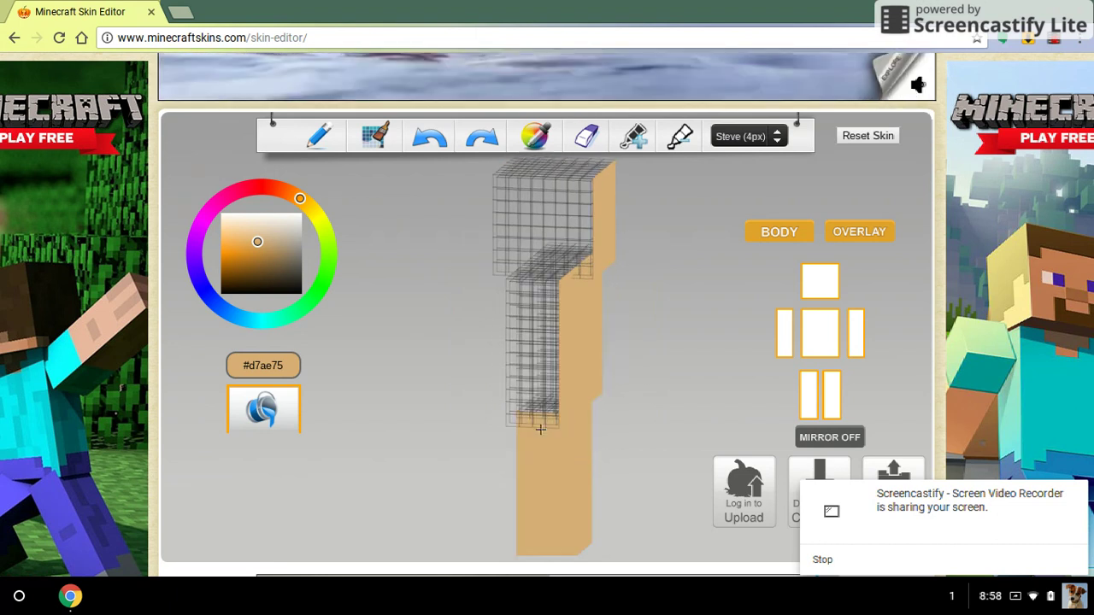
{"action": "left_click", "coordinate": [560, 253]}
{"action": "left_click", "coordinate": [553, 225]}
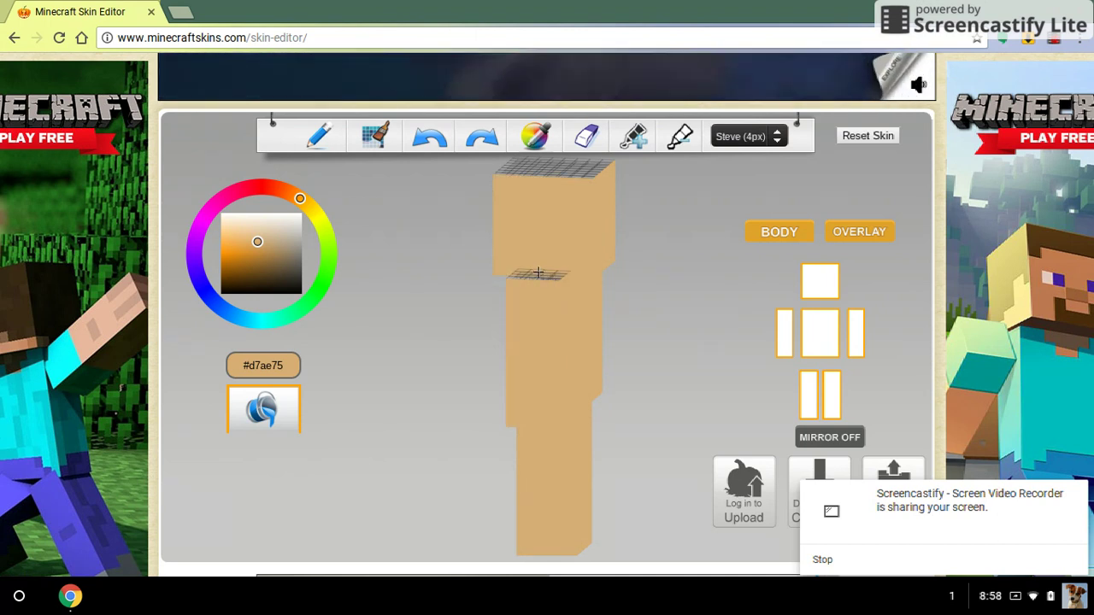
{"action": "left_click", "coordinate": [568, 173]}
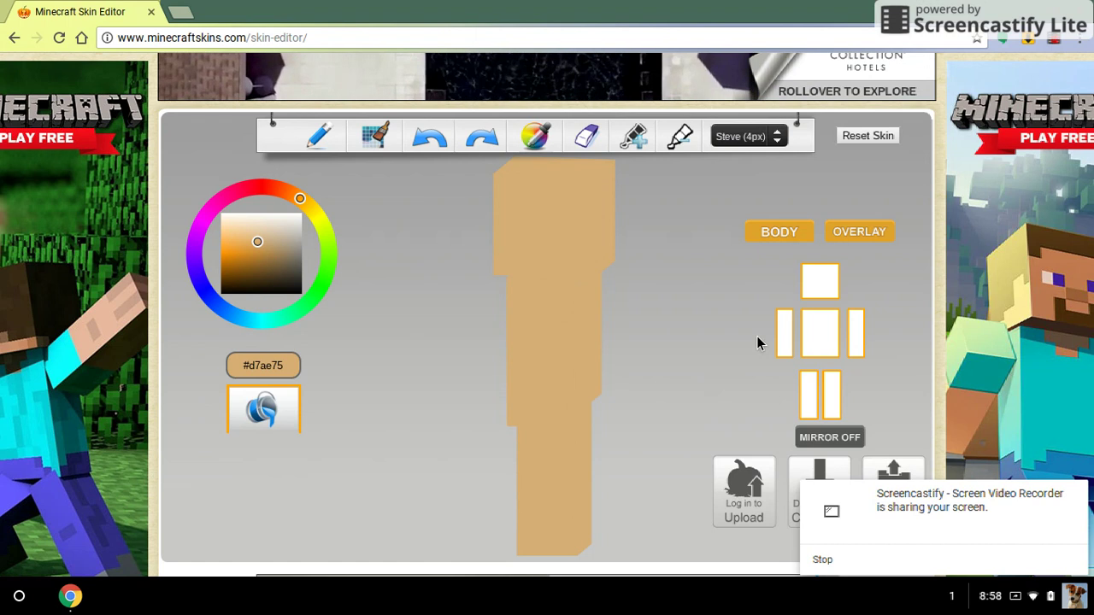
- Fill the remaining unpainted faces found around the figure and its undersides with the same light tan
{"action": "left_click_drag", "start_coordinate": [661, 329], "coordinate": [746, 328]}
{"action": "left_click_drag", "start_coordinate": [579, 403], "coordinate": [588, 358]}
{"action": "left_click_drag", "start_coordinate": [520, 404], "coordinate": [530, 284]}
{"action": "left_click", "coordinate": [600, 309]}
{"action": "left_click", "coordinate": [575, 289]}
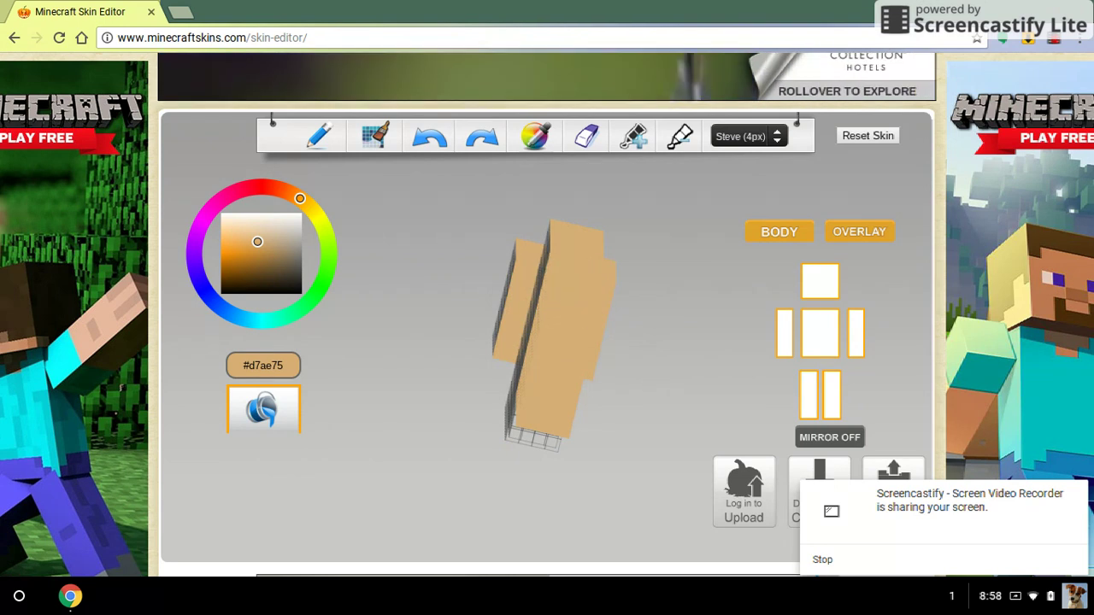
{"action": "left_click_drag", "start_coordinate": [547, 341], "coordinate": [600, 382]}
{"action": "left_click", "coordinate": [599, 371]}
{"action": "left_click", "coordinate": [578, 244]}
{"action": "left_click_drag", "start_coordinate": [664, 370], "coordinate": [509, 305]}
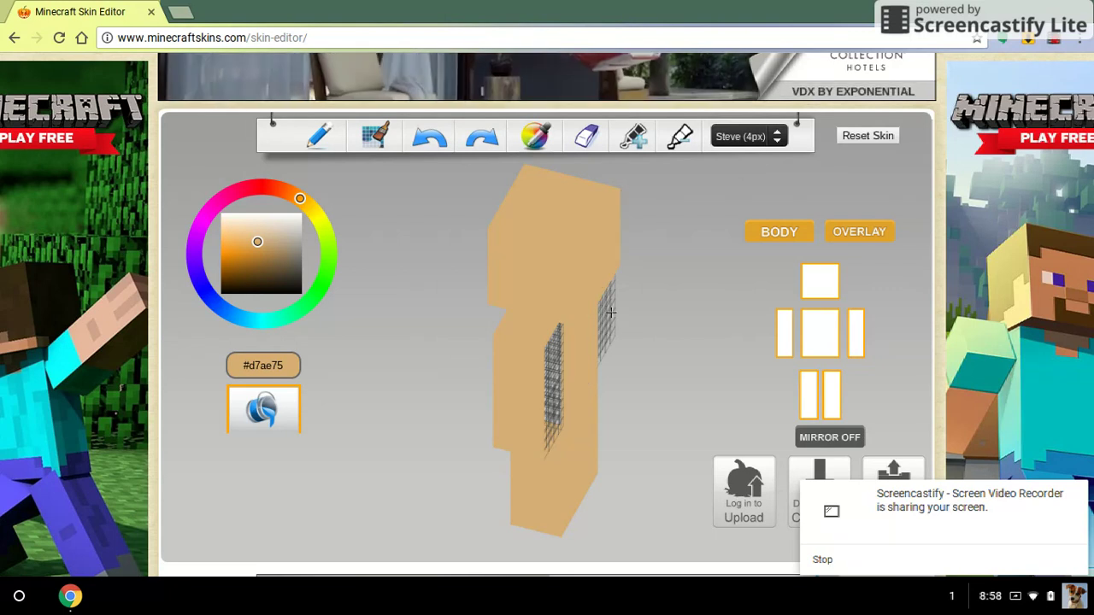
{"action": "left_click_drag", "start_coordinate": [706, 346], "coordinate": [763, 353]}
{"action": "left_click_drag", "start_coordinate": [684, 372], "coordinate": [741, 391]}
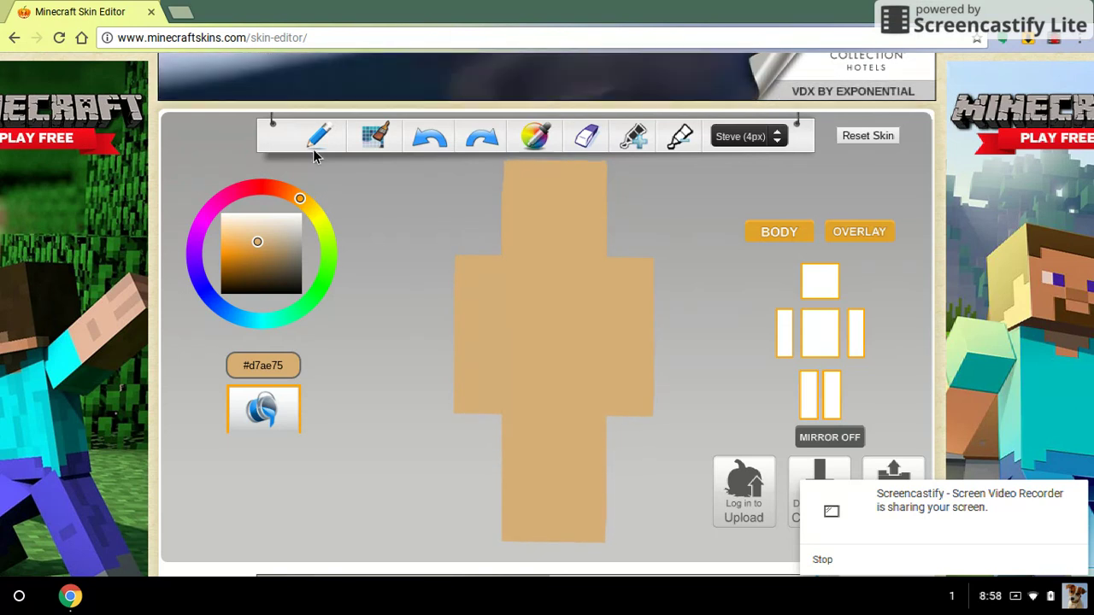
- Try to paint a dark brown #4e402c stroke with the paintbrush across the upper part of the head
{"action": "left_click", "coordinate": [373, 140]}
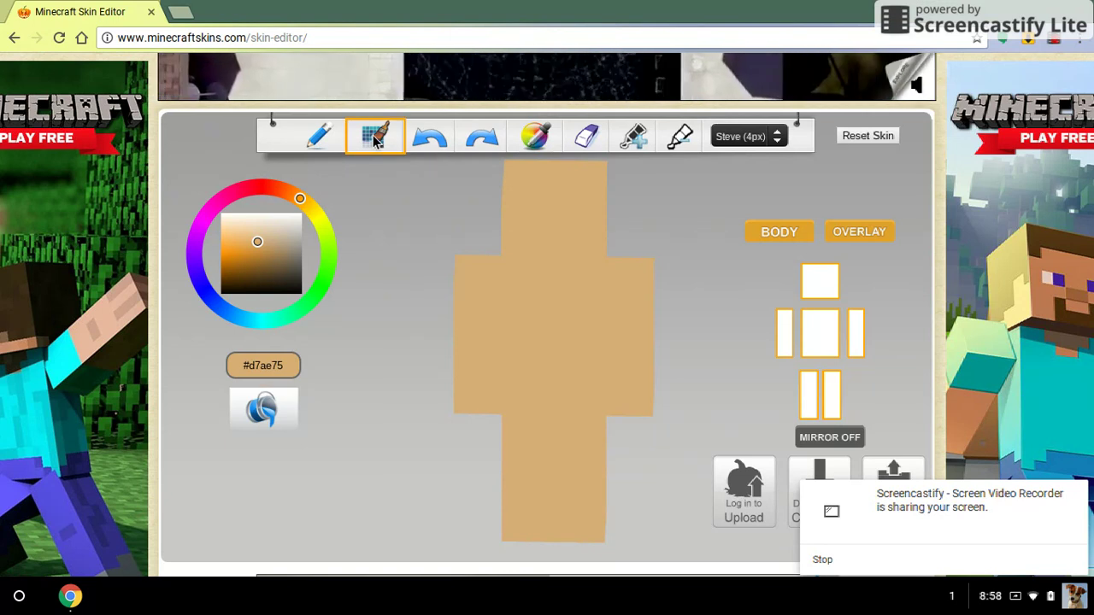
{"action": "left_click", "coordinate": [272, 250]}
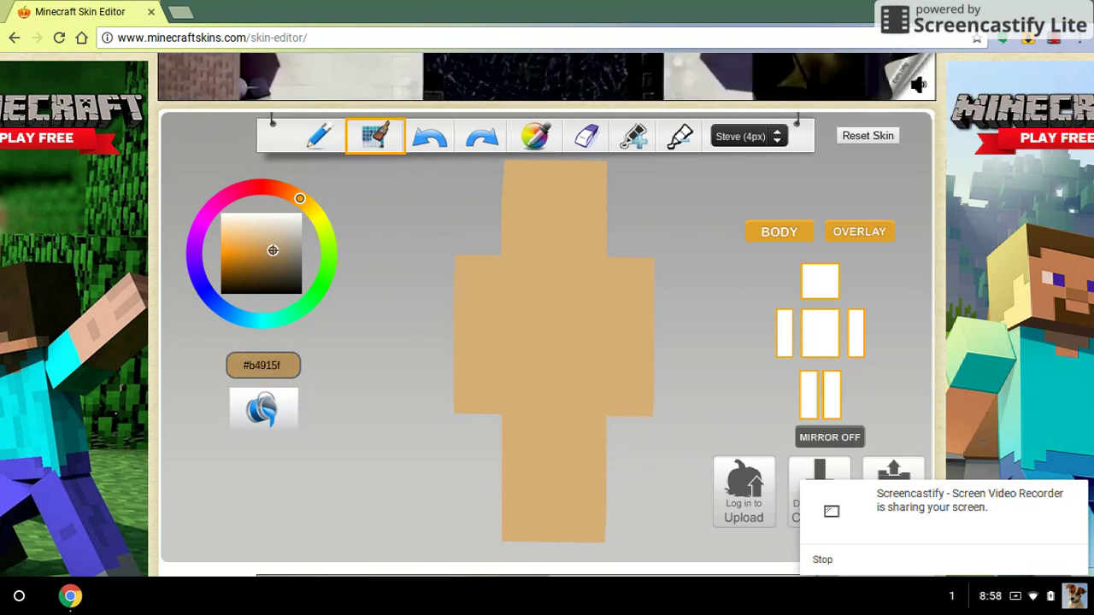
{"action": "left_click", "coordinate": [284, 256]}
{"action": "mouse_move", "coordinate": [285, 256]}
{"action": "left_mouse_down"}
{"action": "mouse_move", "coordinate": [272, 282]}
{"action": "mouse_move", "coordinate": [279, 273]}
{"action": "left_mouse_up"}
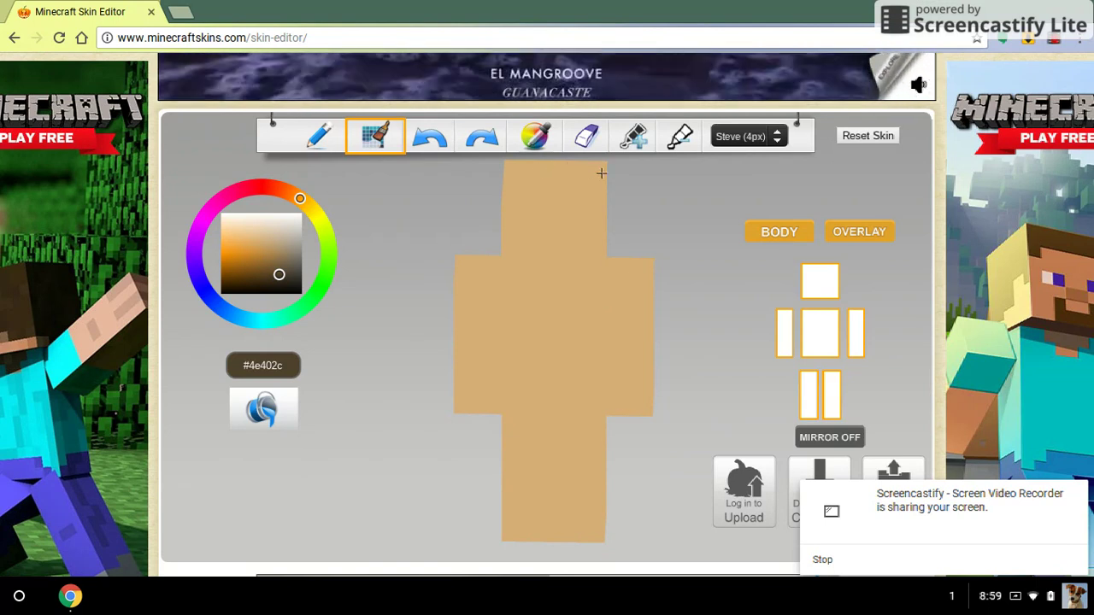
{"action": "left_click_drag", "start_coordinate": [604, 176], "coordinate": [559, 174]}
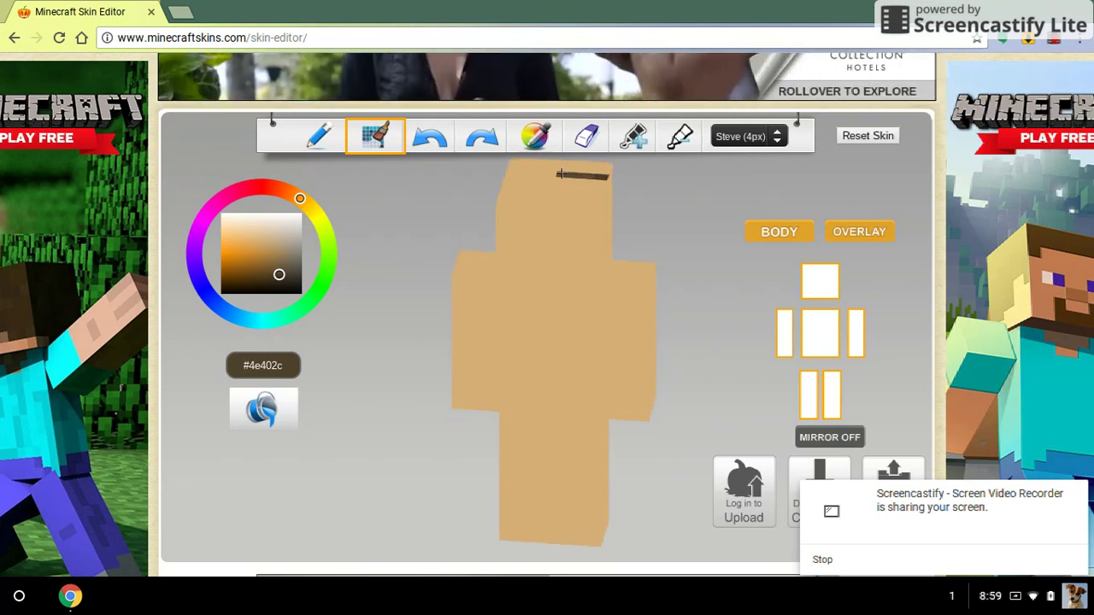
{"action": "left_click", "coordinate": [436, 135]}
{"action": "left_click", "coordinate": [435, 135]}
- Sample the tan skin colour from the body and fill the missed outer side of the arm with it
{"action": "left_click_drag", "start_coordinate": [684, 226], "coordinate": [716, 209]}
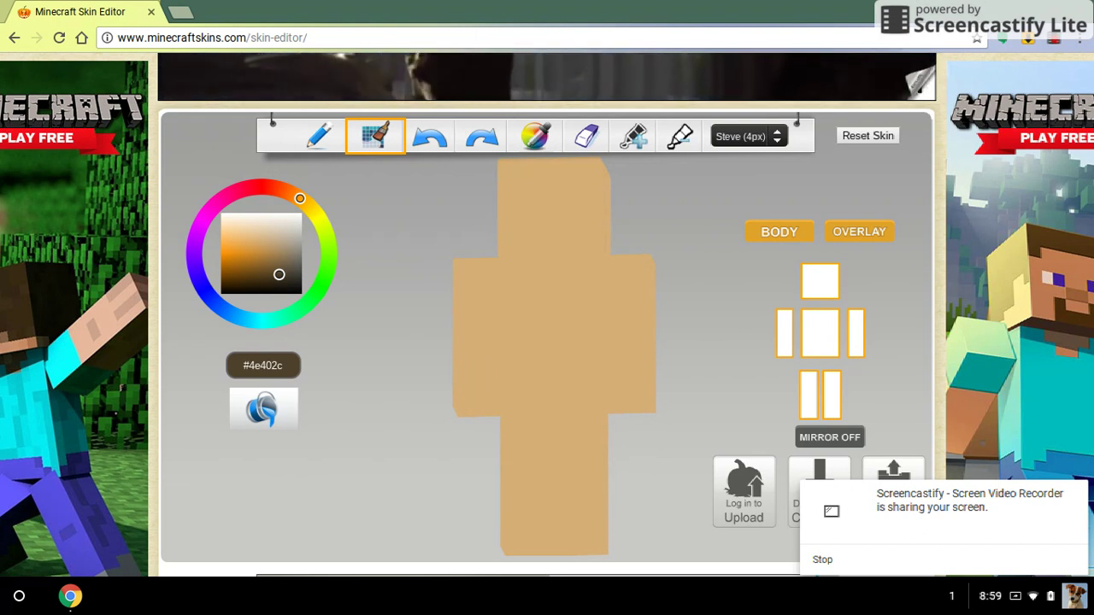
{"action": "mouse_move", "coordinate": [711, 335]}
{"action": "left_mouse_down"}
{"action": "mouse_move", "coordinate": [717, 364]}
{"action": "mouse_move", "coordinate": [712, 335]}
{"action": "mouse_move", "coordinate": [726, 348]}
{"action": "left_mouse_up"}
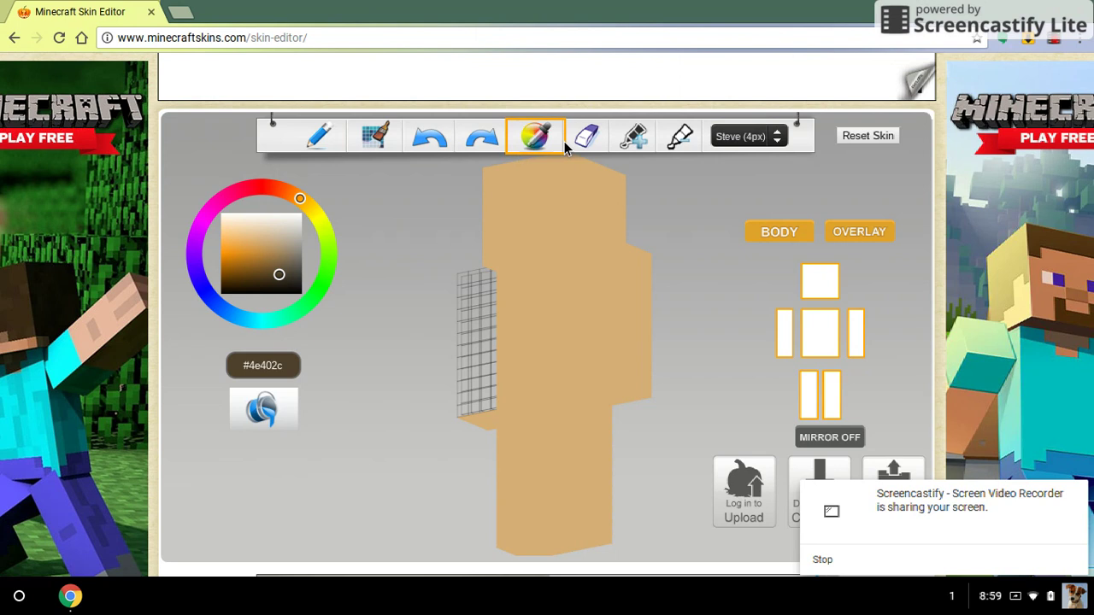
{"action": "left_click", "coordinate": [538, 141]}
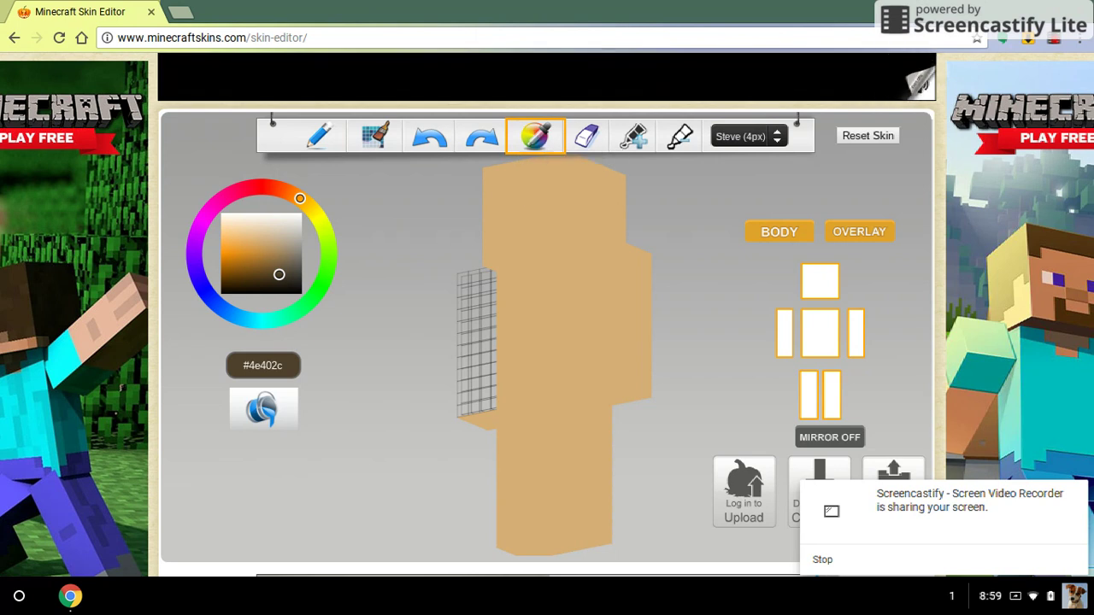
{"action": "left_click", "coordinate": [550, 334]}
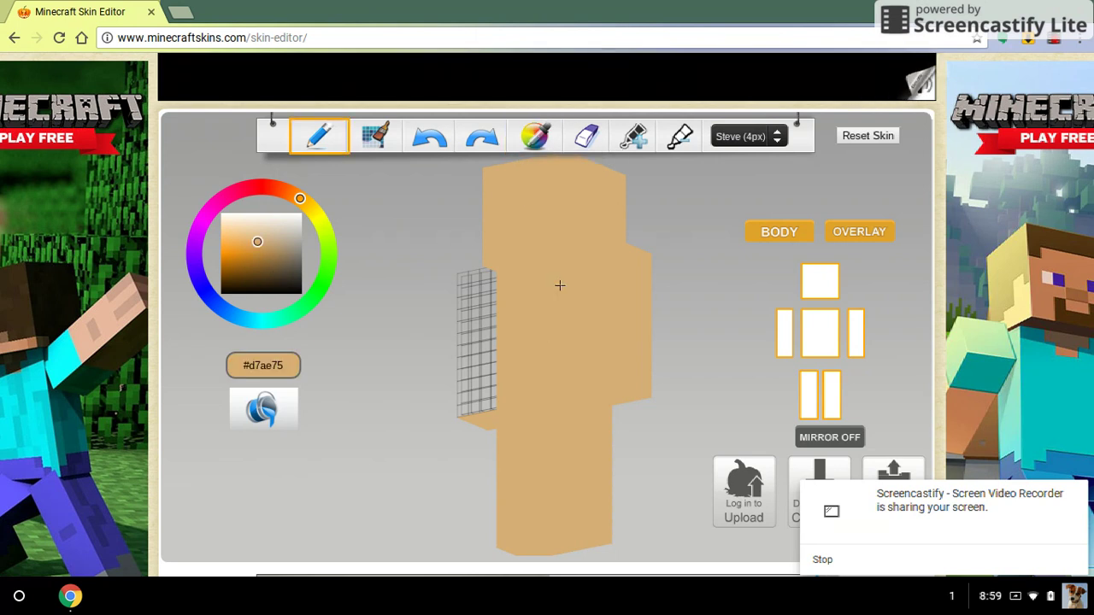
{"action": "left_click", "coordinate": [473, 361]}
{"action": "left_click", "coordinate": [241, 426]}
{"action": "left_click", "coordinate": [474, 345]}
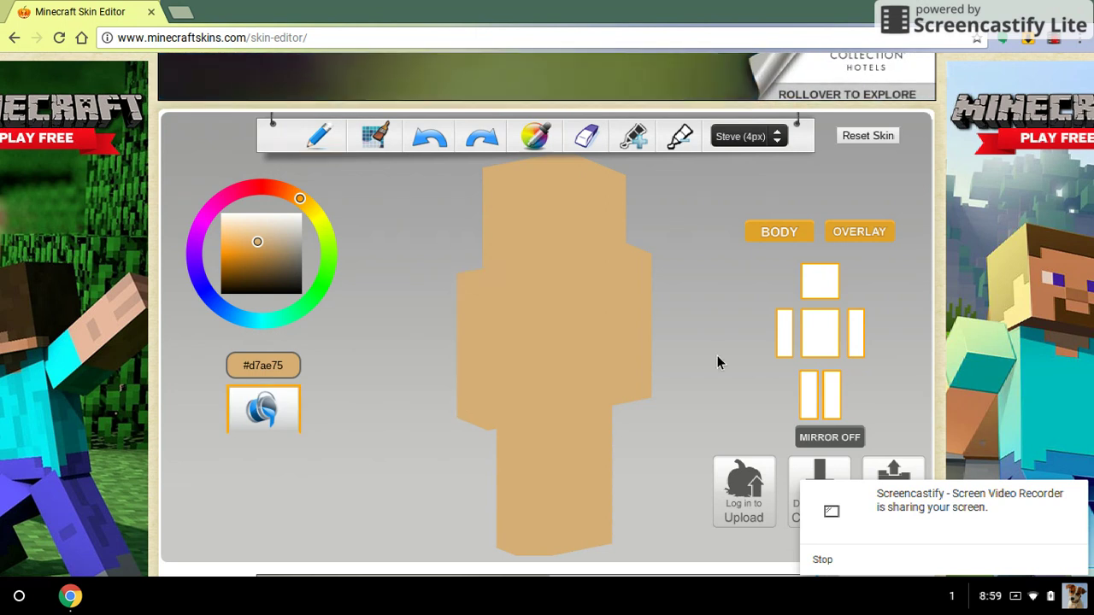
- Switch to the paintbrush and set the colour to dark brown #55432b
{"action": "left_click", "coordinate": [373, 137]}
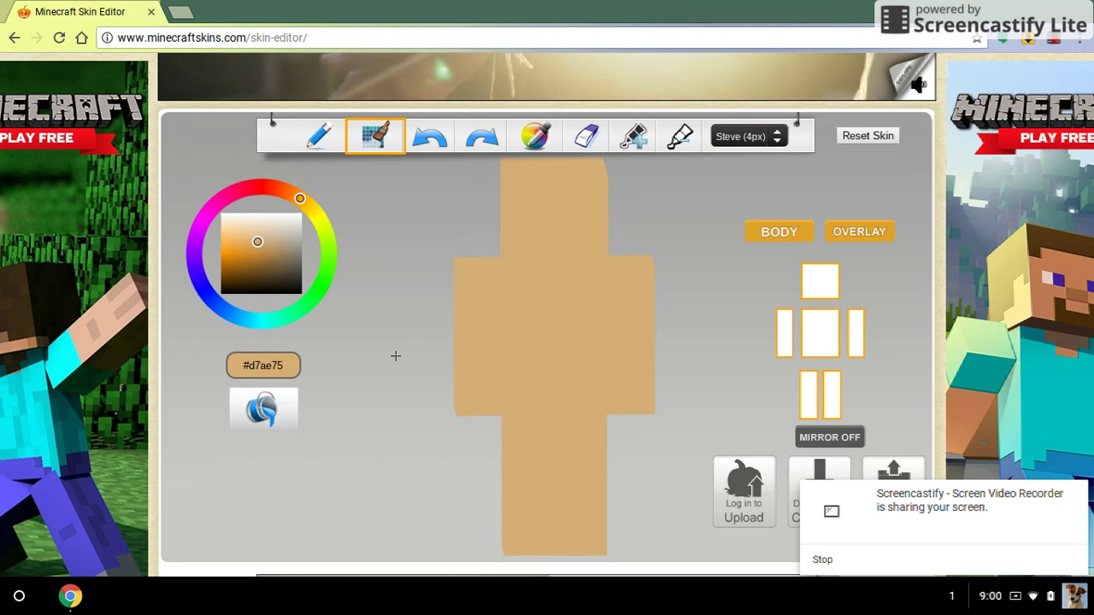
{"action": "mouse_move", "coordinate": [273, 271]}
{"action": "left_mouse_down"}
{"action": "mouse_move", "coordinate": [283, 261]}
{"action": "mouse_move", "coordinate": [275, 274]}
{"action": "left_mouse_up"}
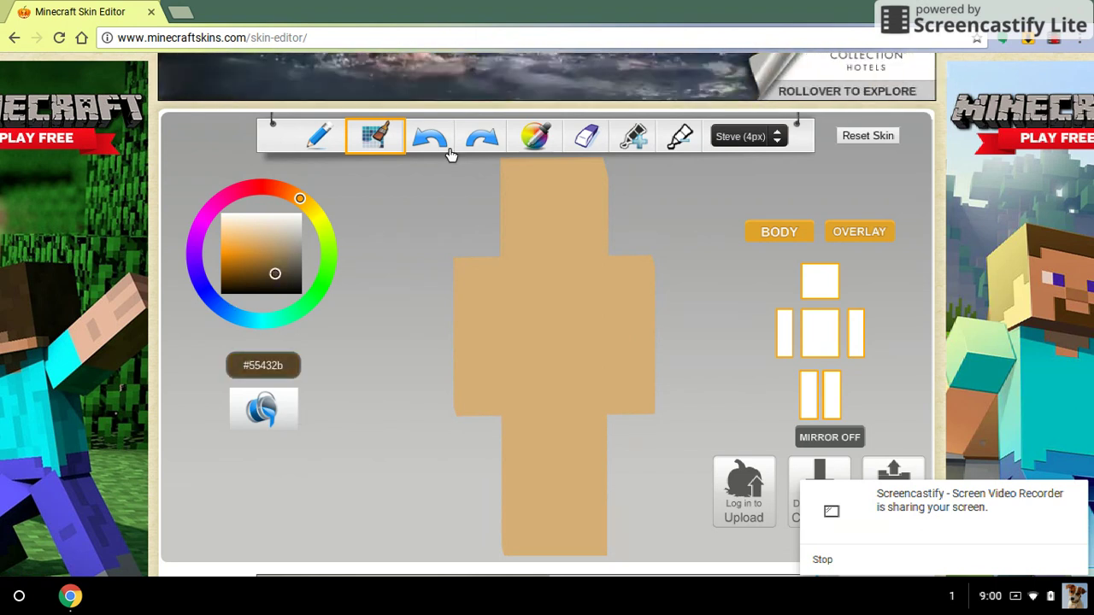
- Try to paint dark brown strokes on the front of the head
{"action": "left_click", "coordinate": [586, 166]}
{"action": "mouse_move", "coordinate": [531, 188]}
{"action": "left_mouse_down"}
{"action": "mouse_move", "coordinate": [461, 208]}
{"action": "mouse_move", "coordinate": [464, 272]}
{"action": "mouse_move", "coordinate": [502, 147]}
{"action": "left_mouse_up"}
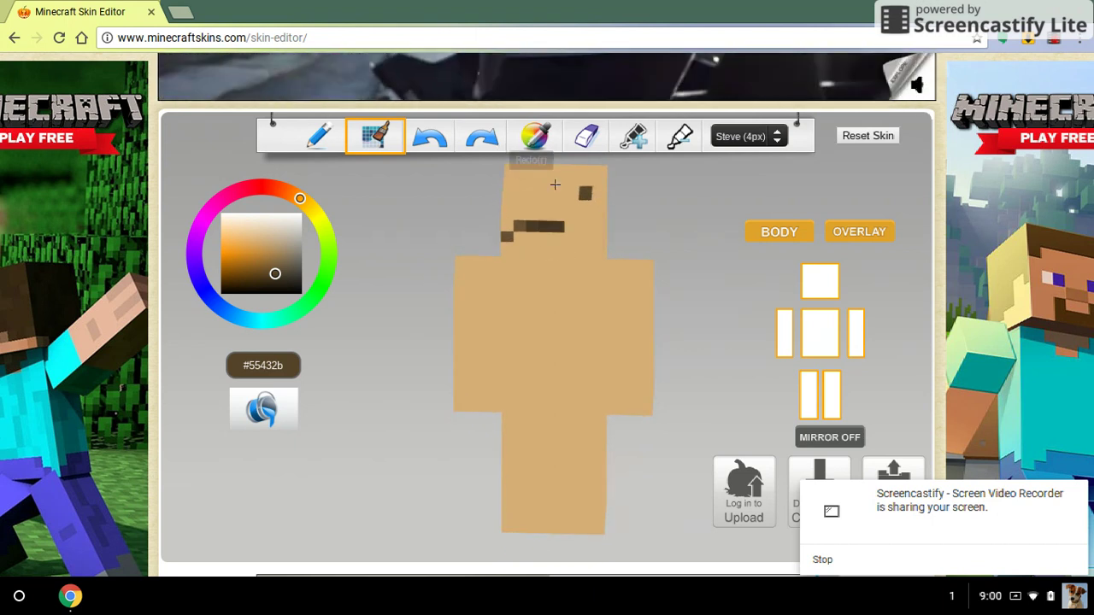
{"action": "left_click", "coordinate": [446, 141]}
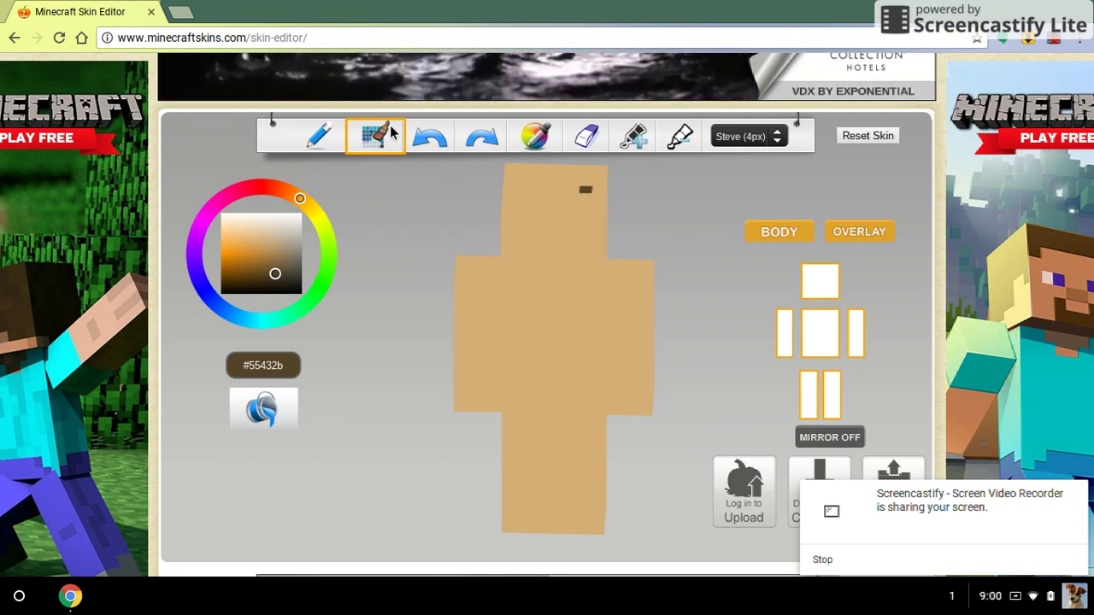
{"action": "left_click", "coordinate": [441, 142]}
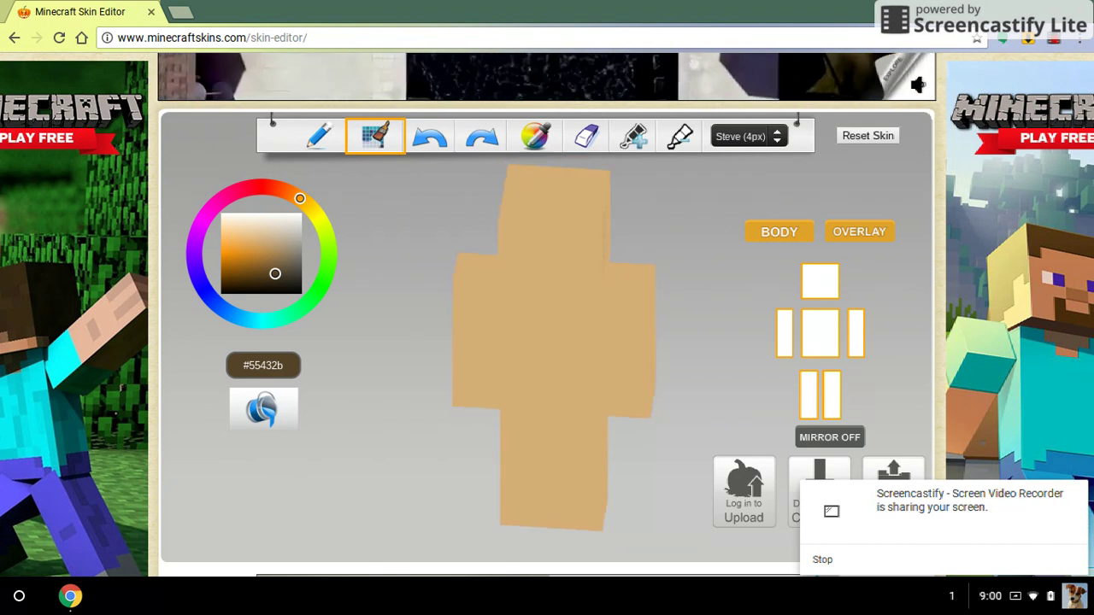
- Paint a dark brown lock of hair from the top of the face down one side of the torso
{"action": "left_click", "coordinate": [563, 221]}
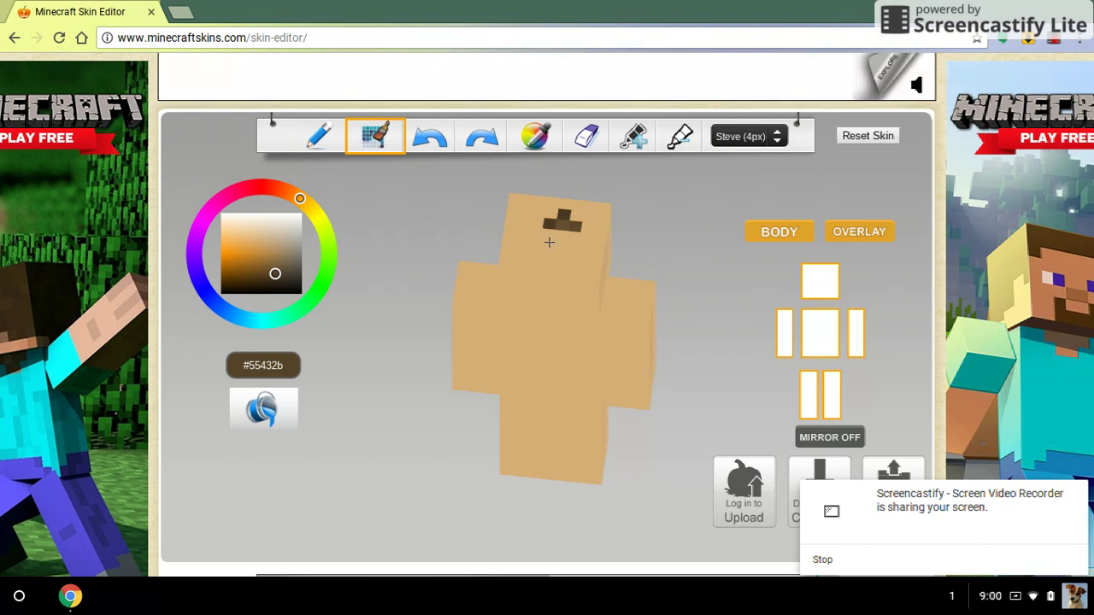
{"action": "mouse_move", "coordinate": [592, 242]}
{"action": "left_mouse_down"}
{"action": "mouse_move", "coordinate": [683, 299]}
{"action": "mouse_move", "coordinate": [674, 229]}
{"action": "left_mouse_up"}
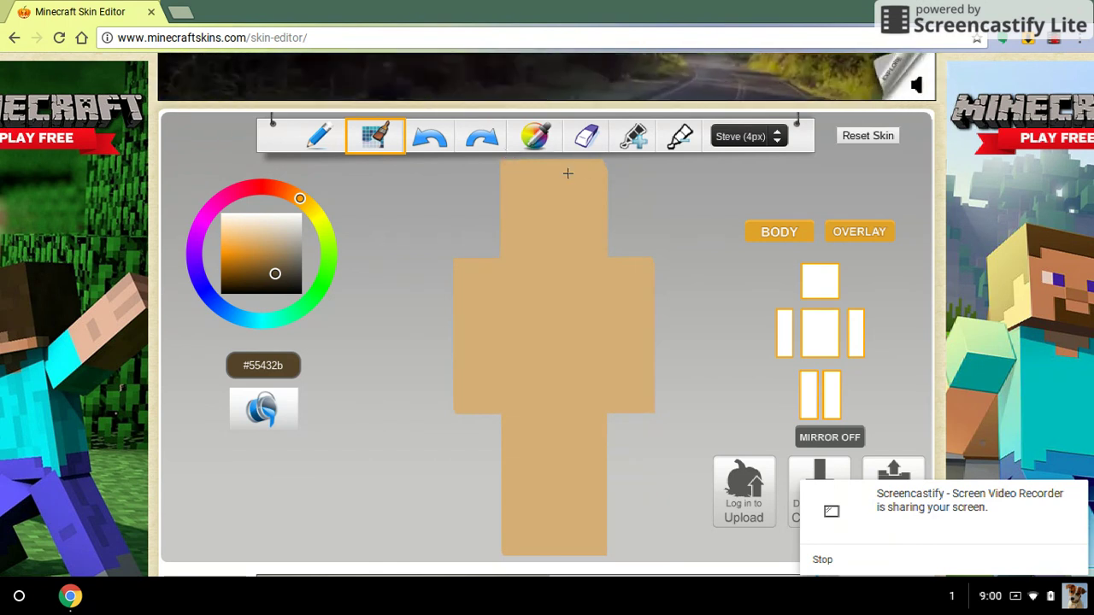
{"action": "mouse_move", "coordinate": [581, 167]}
{"action": "left_mouse_down"}
{"action": "mouse_move", "coordinate": [537, 195]}
{"action": "mouse_move", "coordinate": [516, 248]}
{"action": "mouse_move", "coordinate": [510, 275]}
{"action": "mouse_move", "coordinate": [528, 333]}
{"action": "mouse_move", "coordinate": [520, 362]}
{"action": "left_mouse_up"}
{"action": "left_click_drag", "start_coordinate": [504, 398], "coordinate": [511, 389]}
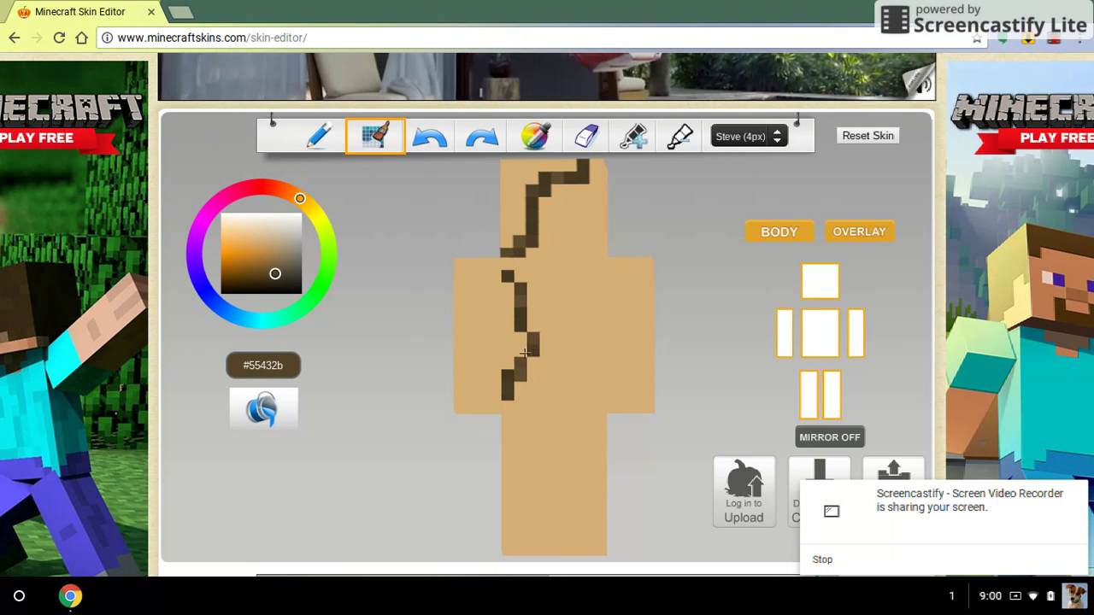
{"action": "mouse_move", "coordinate": [522, 352]}
{"action": "left_mouse_down"}
{"action": "mouse_move", "coordinate": [506, 338]}
{"action": "mouse_move", "coordinate": [505, 261]}
{"action": "left_mouse_up"}
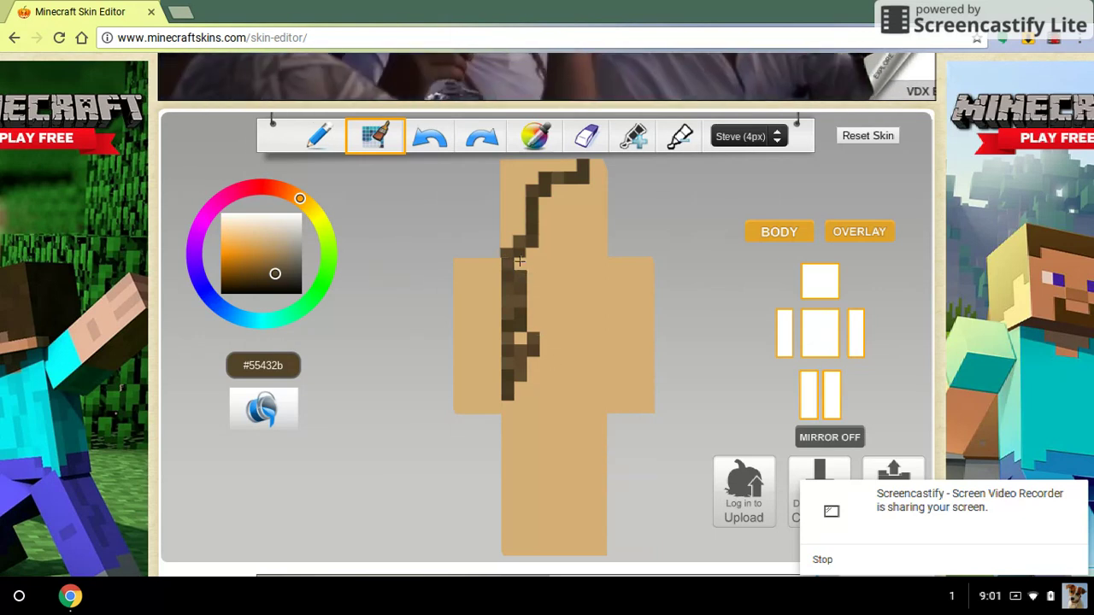
{"action": "left_click", "coordinate": [519, 340]}
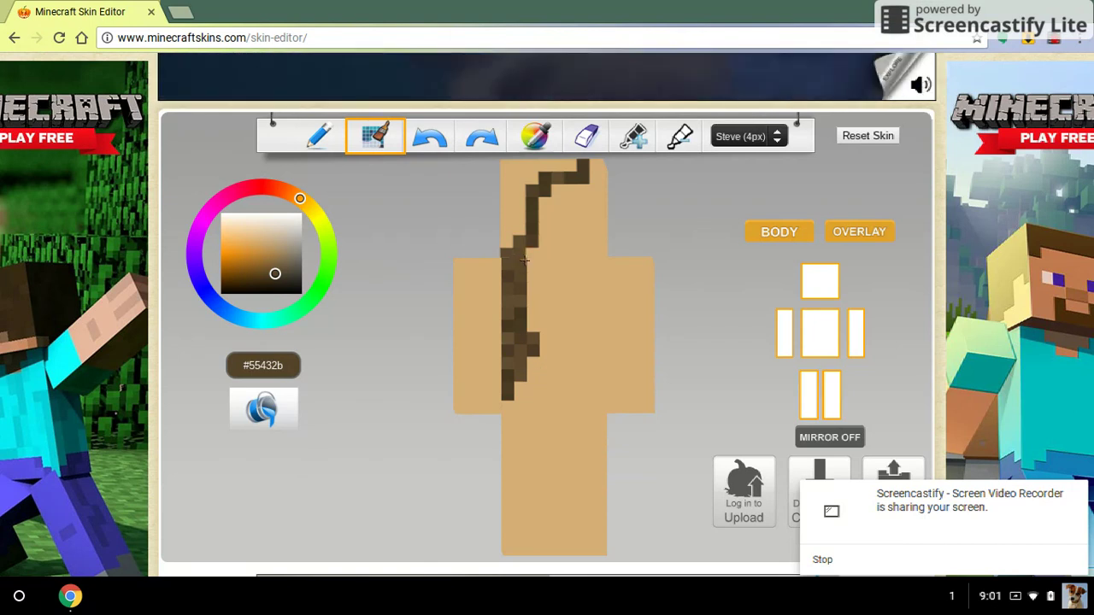
- Fill in the dark brown hair along the side of the face and undo the stray pixel on the cheek
{"action": "mouse_move", "coordinate": [506, 240]}
{"action": "left_mouse_down"}
{"action": "mouse_move", "coordinate": [517, 190]}
{"action": "mouse_move", "coordinate": [501, 172]}
{"action": "left_mouse_up"}
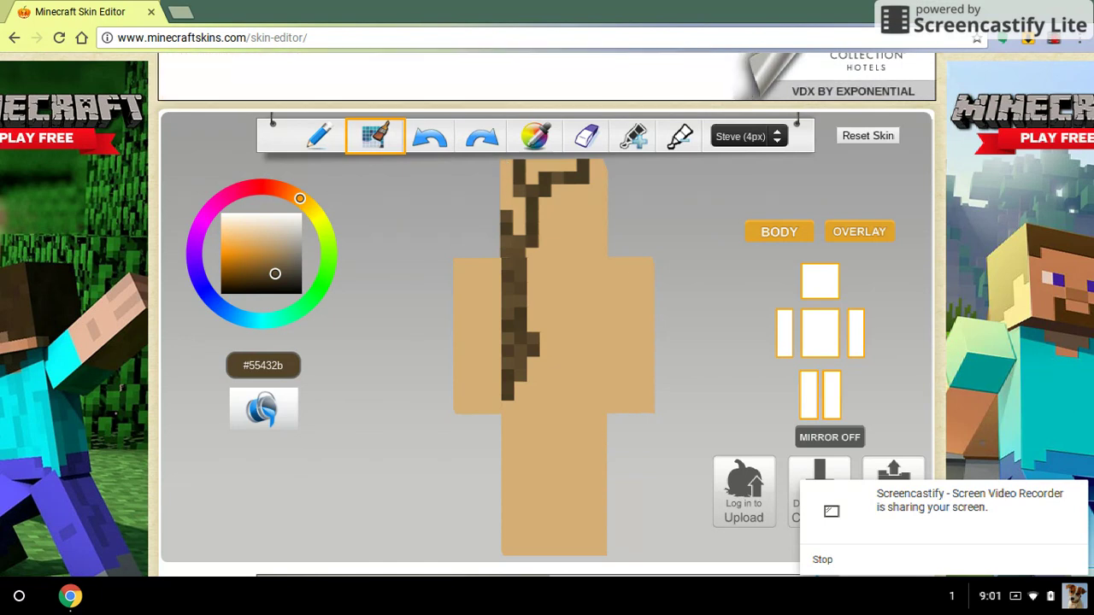
{"action": "left_click_drag", "start_coordinate": [504, 201], "coordinate": [510, 195]}
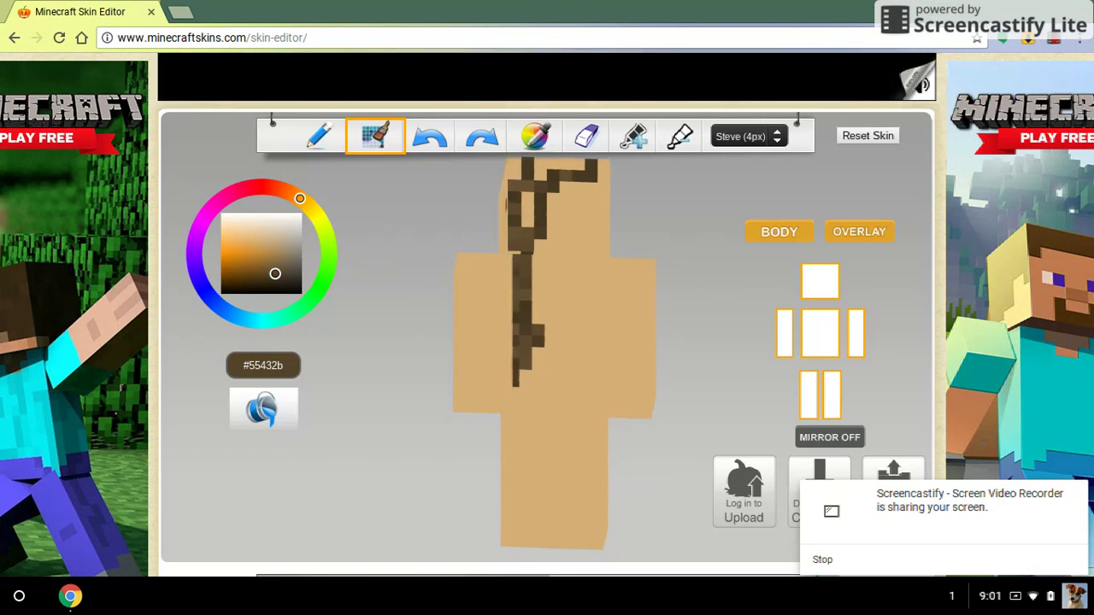
{"action": "mouse_move", "coordinate": [483, 209]}
{"action": "left_mouse_down"}
{"action": "mouse_move", "coordinate": [472, 214]}
{"action": "mouse_move", "coordinate": [520, 206]}
{"action": "mouse_move", "coordinate": [521, 197]}
{"action": "left_mouse_up"}
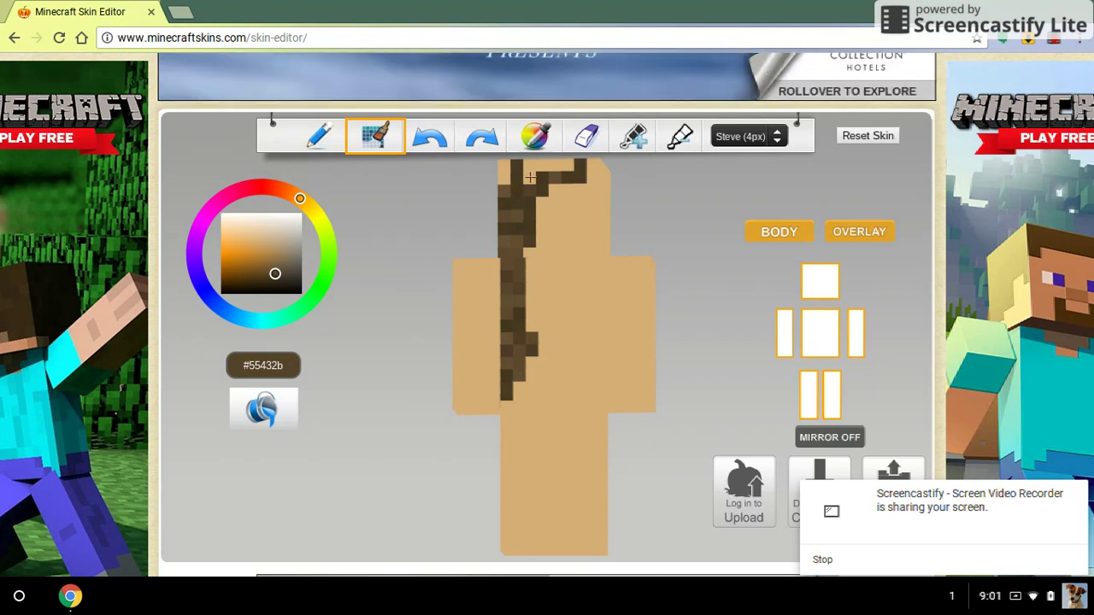
{"action": "left_click_drag", "start_coordinate": [636, 203], "coordinate": [668, 207]}
{"action": "left_click", "coordinate": [605, 243]}
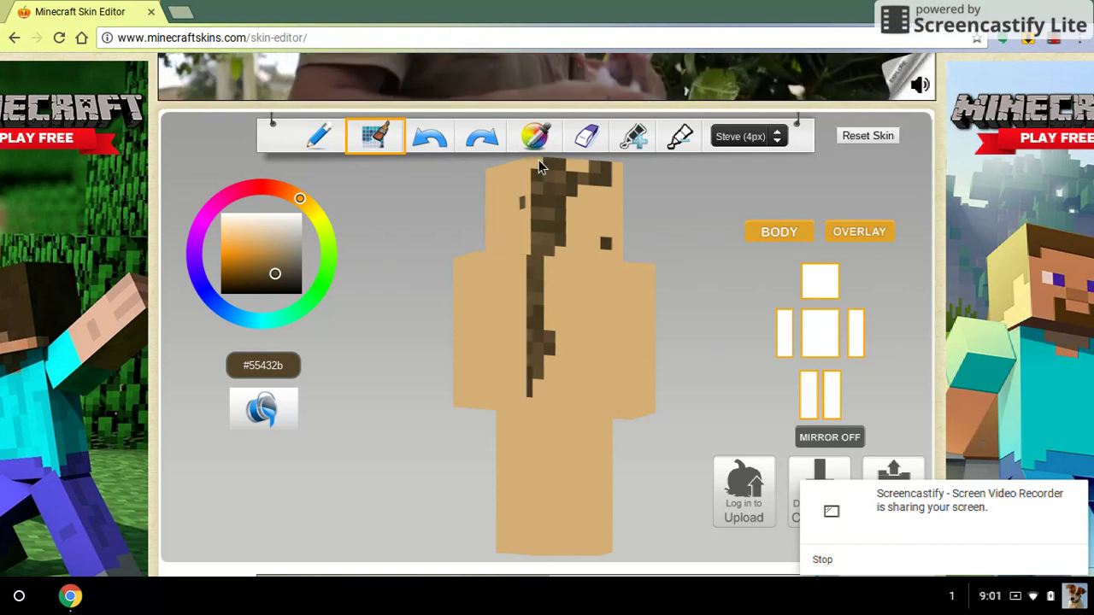
{"action": "left_click_drag", "start_coordinate": [546, 162], "coordinate": [574, 172]}
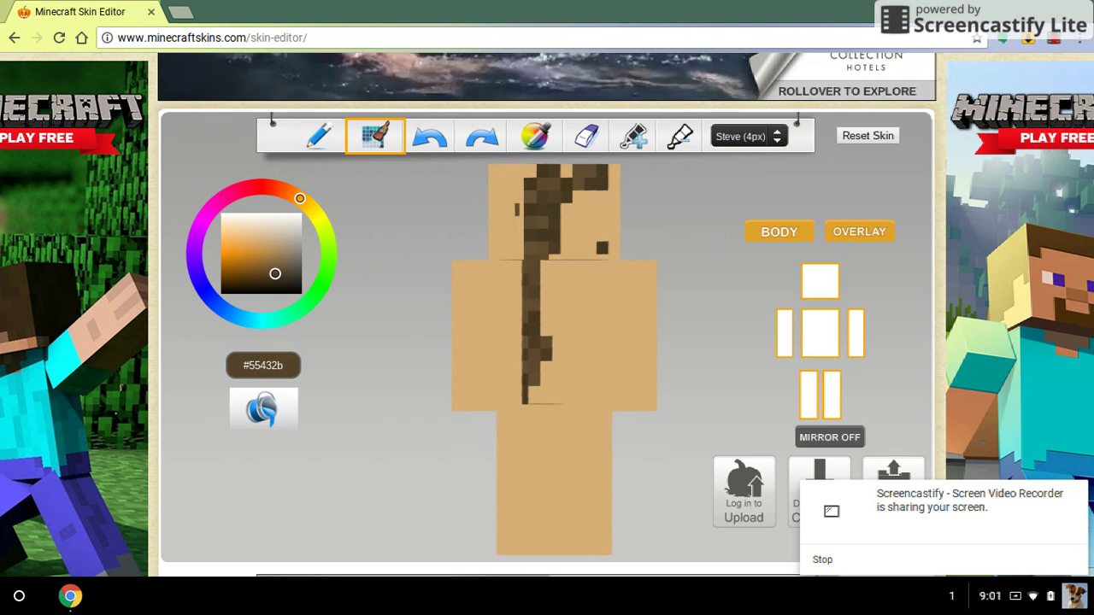
{"action": "left_click", "coordinate": [432, 142]}
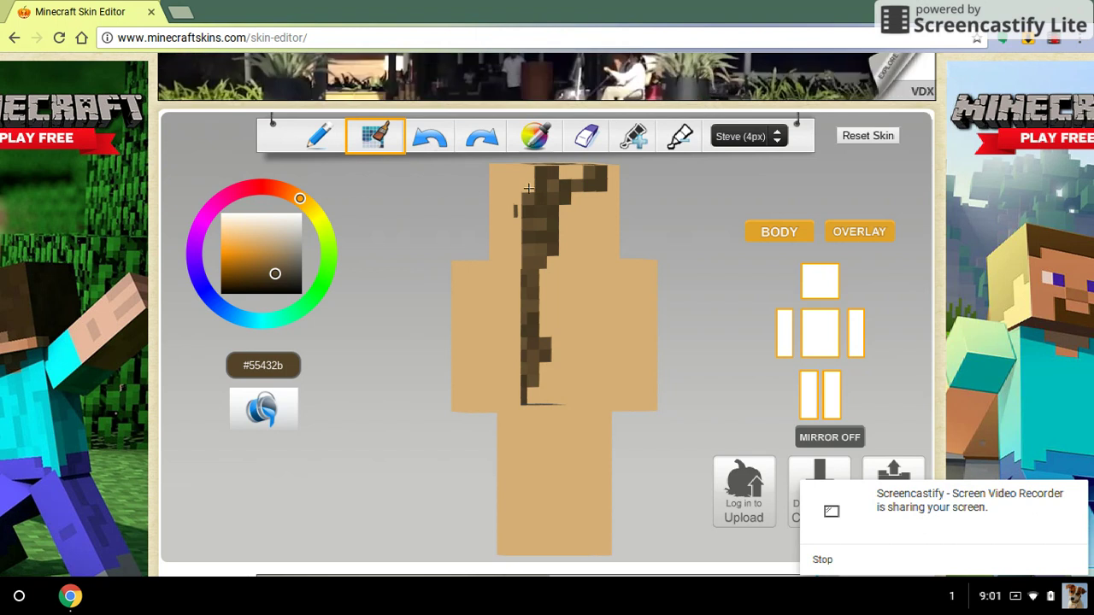
- Complete the dark brown fringe along the upper edge of the face
{"action": "mouse_move", "coordinate": [529, 187]}
{"action": "left_mouse_down"}
{"action": "mouse_move", "coordinate": [528, 174]}
{"action": "mouse_move", "coordinate": [584, 173]}
{"action": "left_mouse_up"}
{"action": "left_click_drag", "start_coordinate": [694, 215], "coordinate": [661, 216]}
{"action": "left_click", "coordinate": [597, 173]}
{"action": "left_click", "coordinate": [590, 183]}
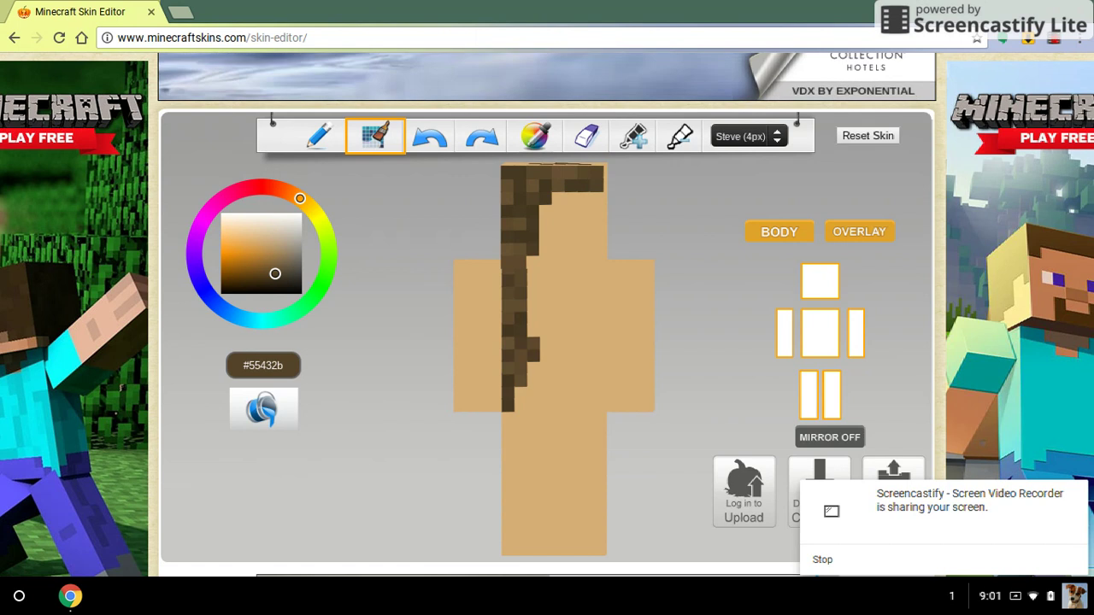
- Set the colour to black #000000 and paint two eyes on the face, moving one to the outer edge
{"action": "mouse_move", "coordinate": [415, 183]}
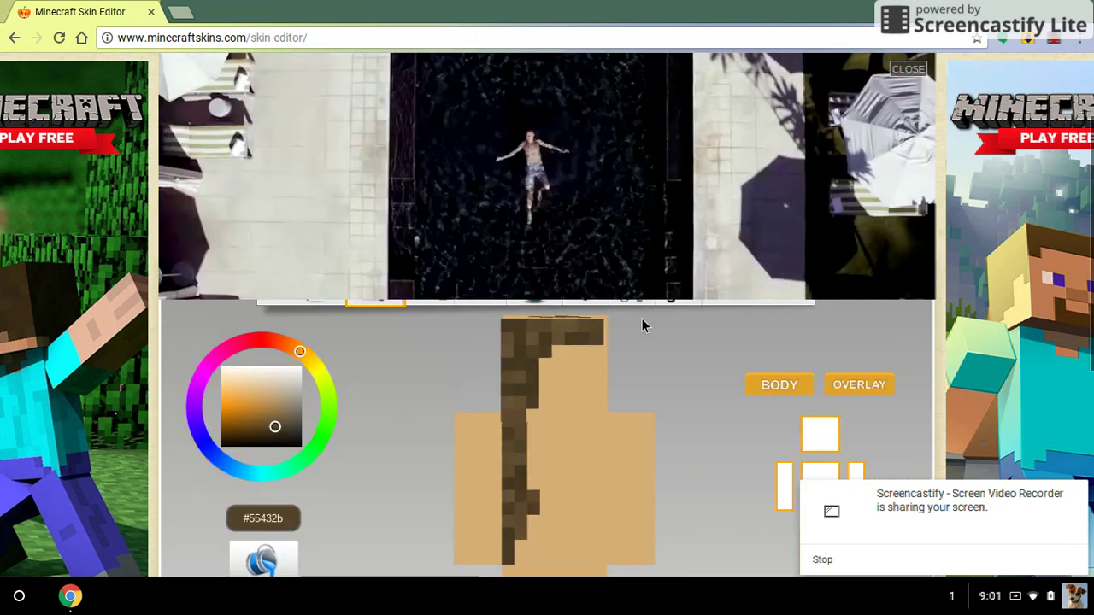
{"action": "scroll", "coordinate": [335, 280], "scroll_direction": "down", "scroll_amount": 3}
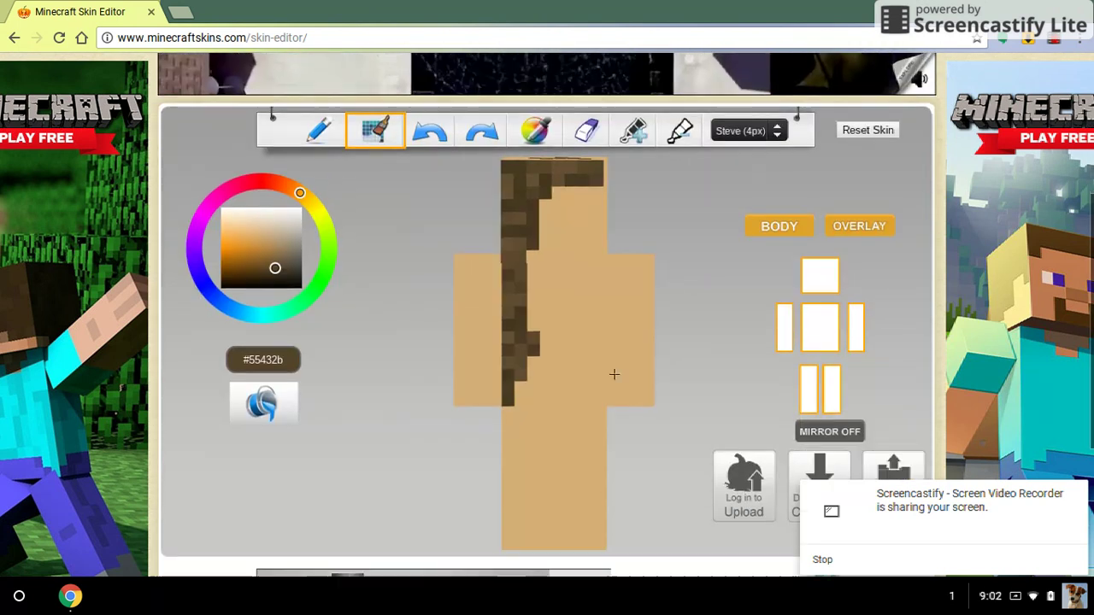
{"action": "left_click_drag", "start_coordinate": [295, 252], "coordinate": [336, 309]}
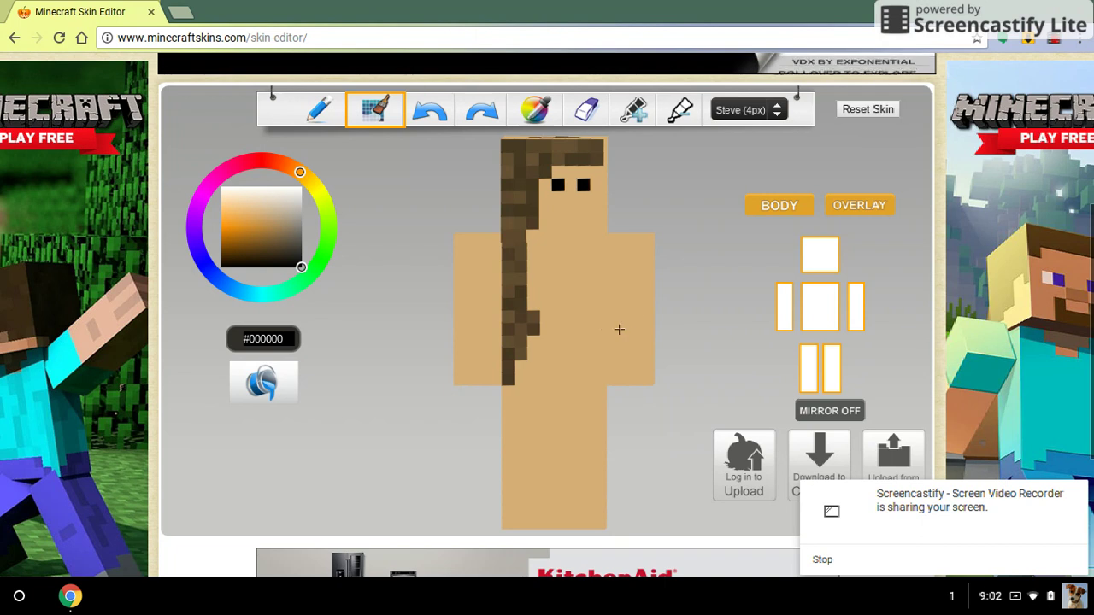
{"action": "left_click", "coordinate": [417, 108]}
{"action": "left_click", "coordinate": [595, 182]}
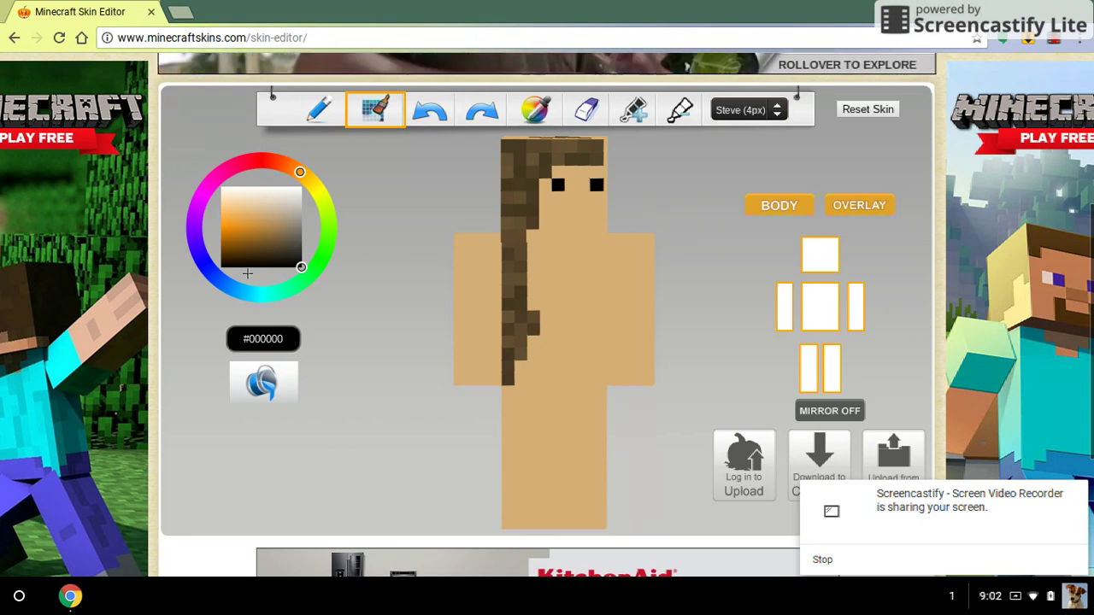
- Switch to the pencil and try out reddish shades, ending on the reddish brown #803b28
{"action": "left_click", "coordinate": [278, 238]}
{"action": "left_click_drag", "start_coordinate": [278, 238], "coordinate": [256, 224]}
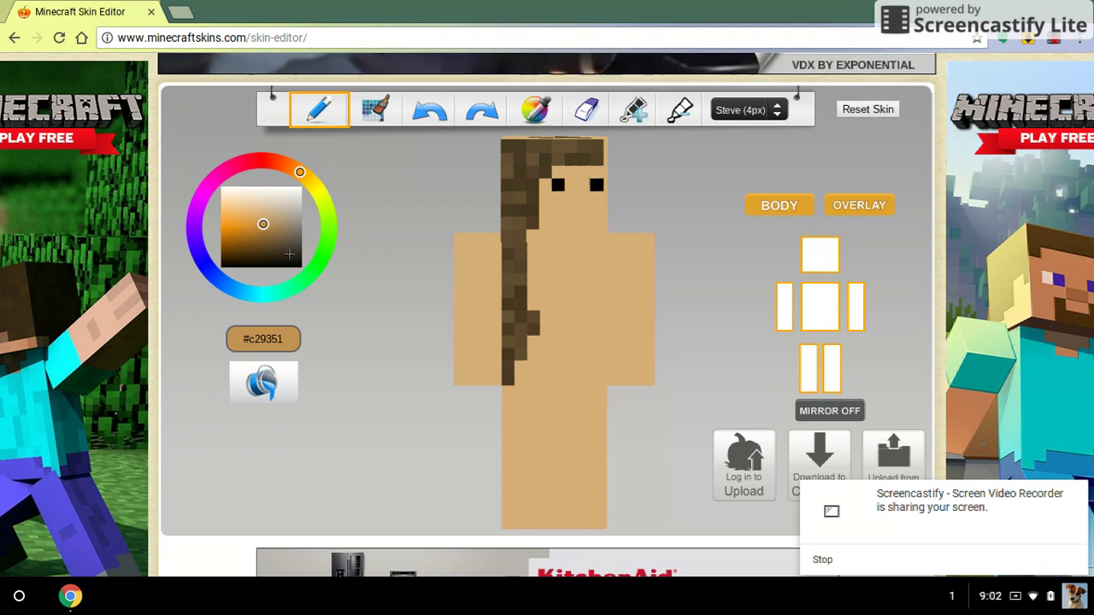
{"action": "left_click", "coordinate": [279, 163]}
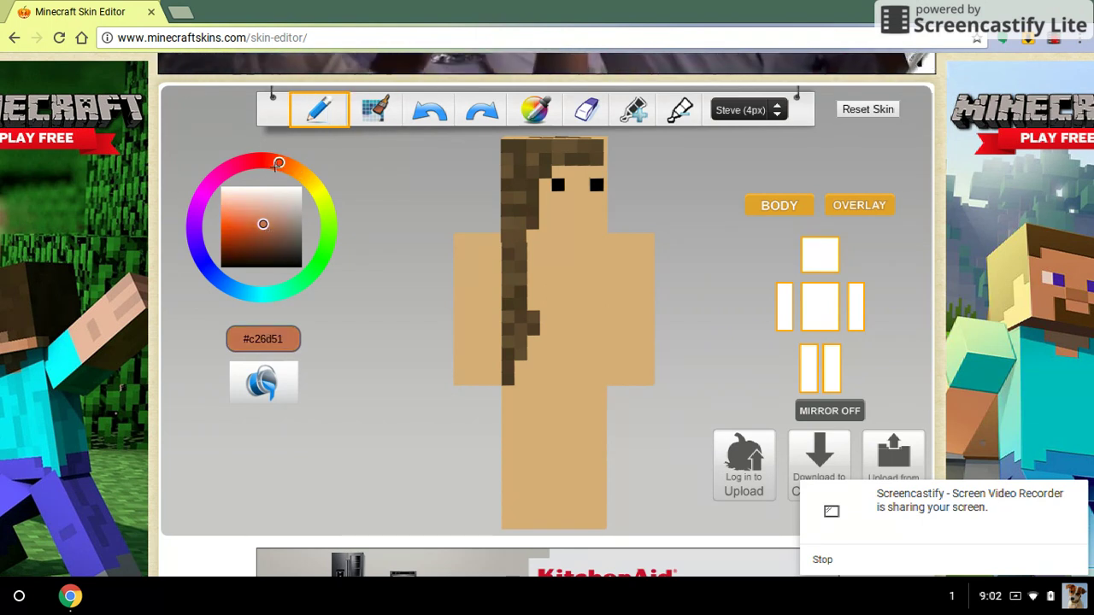
{"action": "mouse_move", "coordinate": [249, 229]}
{"action": "left_mouse_down"}
{"action": "mouse_move", "coordinate": [238, 242]}
{"action": "mouse_move", "coordinate": [219, 236]}
{"action": "left_mouse_up"}
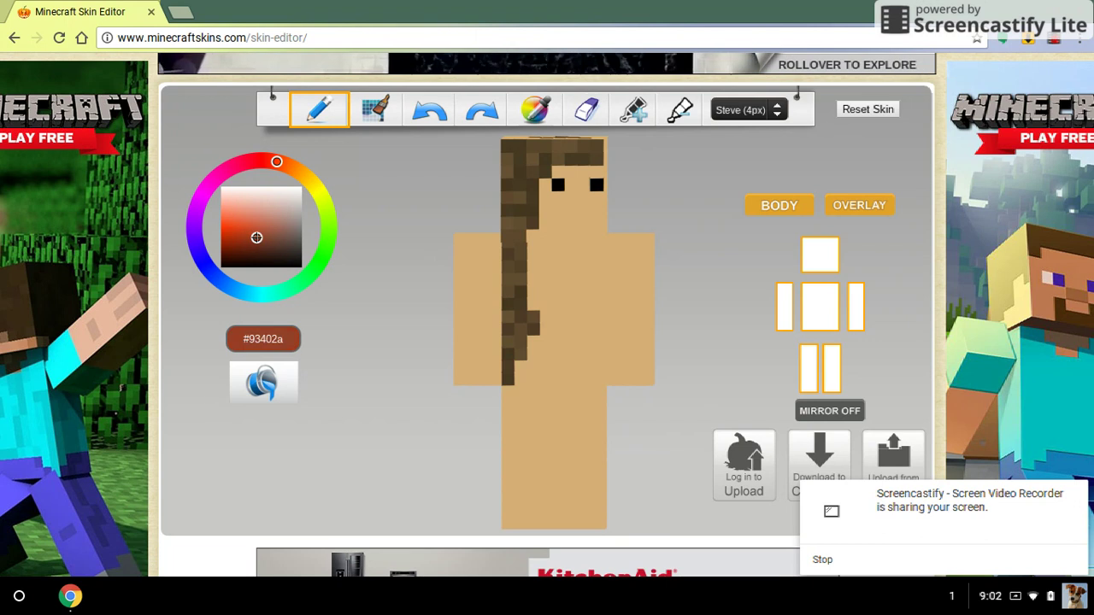
{"action": "left_click_drag", "start_coordinate": [260, 246], "coordinate": [266, 235]}
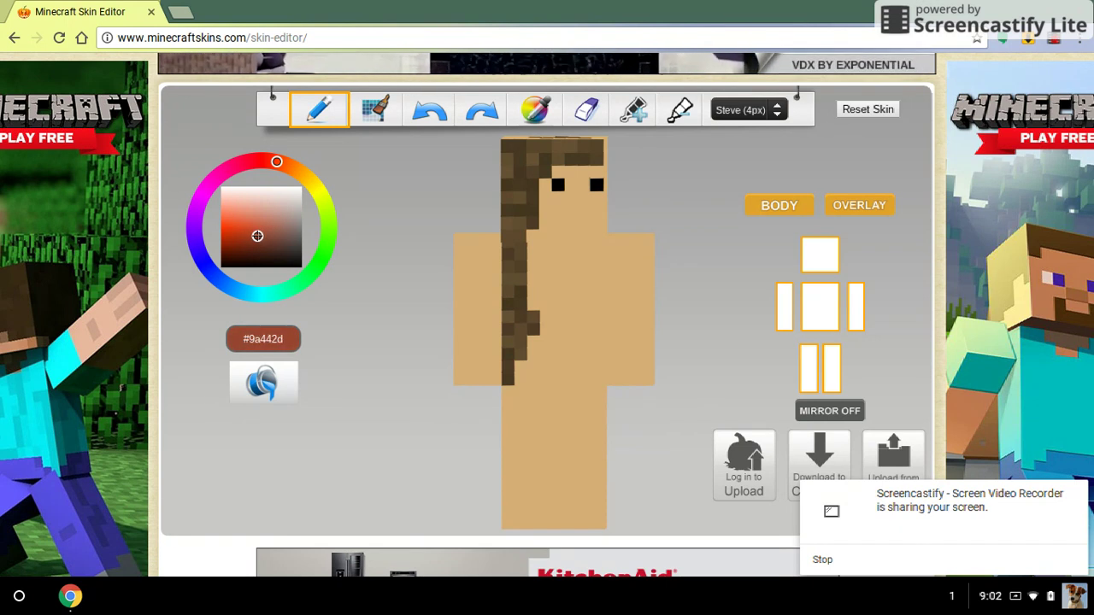
{"action": "left_click", "coordinate": [251, 225]}
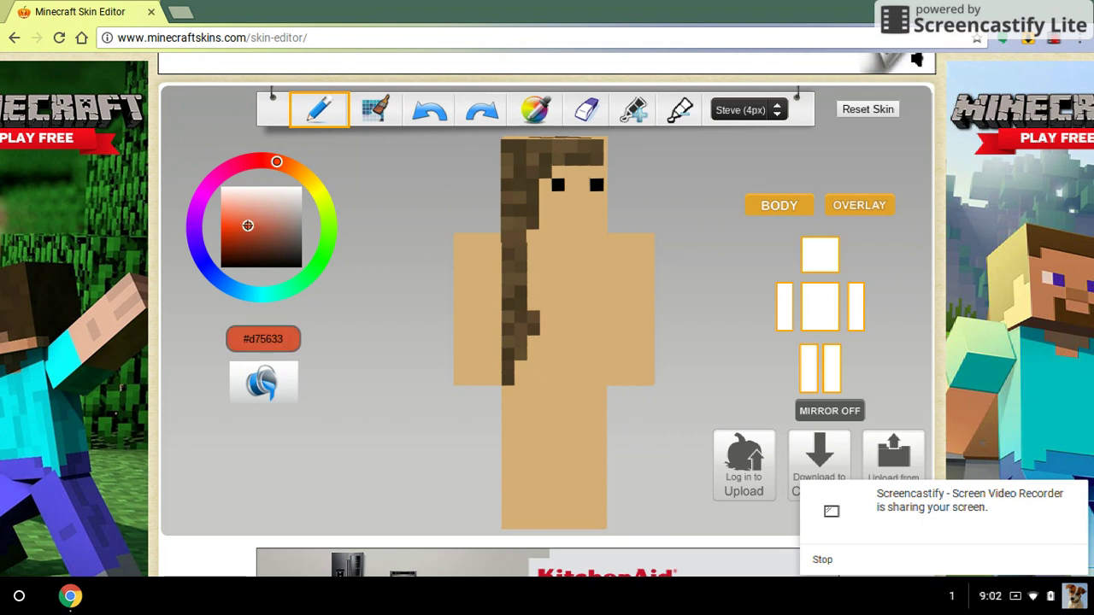
{"action": "left_click_drag", "start_coordinate": [255, 224], "coordinate": [235, 220]}
{"action": "left_click", "coordinate": [239, 220]}
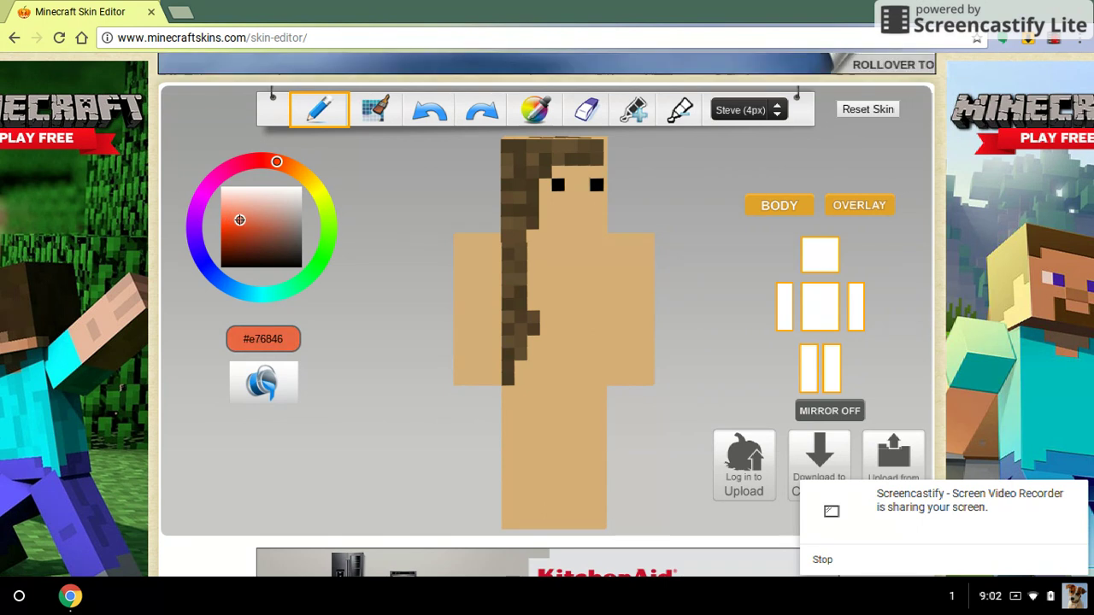
{"action": "left_click", "coordinate": [260, 241]}
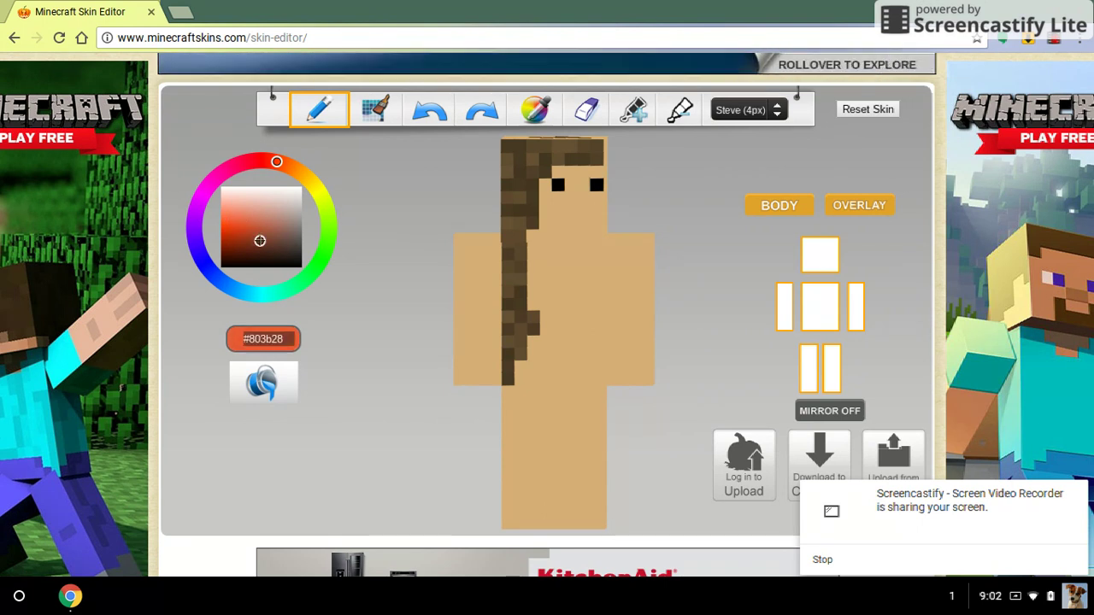
- Reset the whole skin to a blank model and confirm the reset
{"action": "left_click", "coordinate": [857, 109]}
{"action": "left_click", "coordinate": [621, 129]}
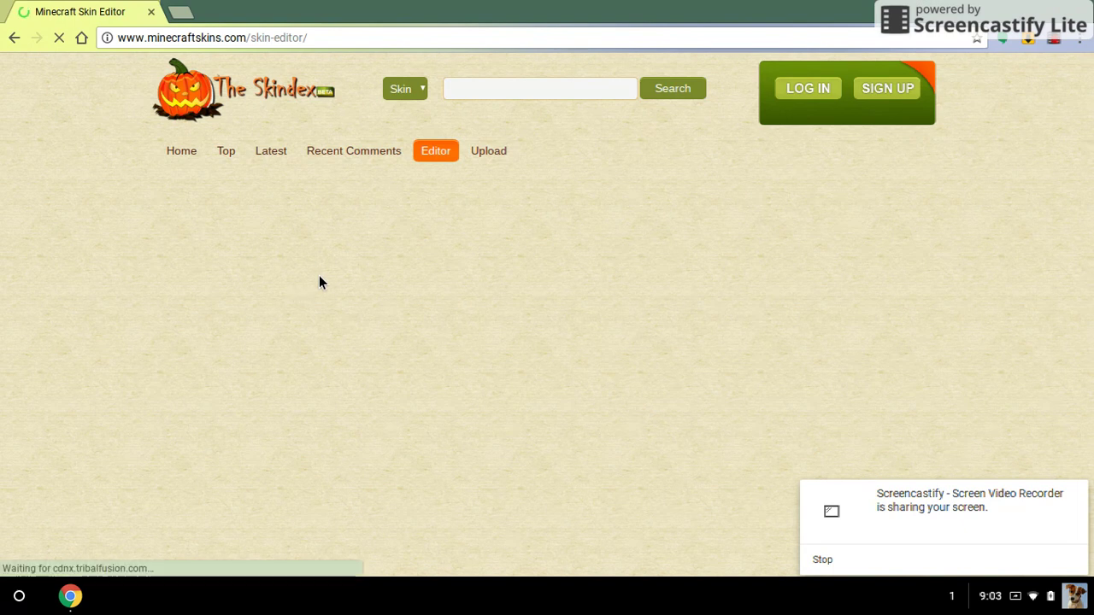
{"action": "scroll", "coordinate": [58, 301], "scroll_direction": "down", "scroll_amount": 5}
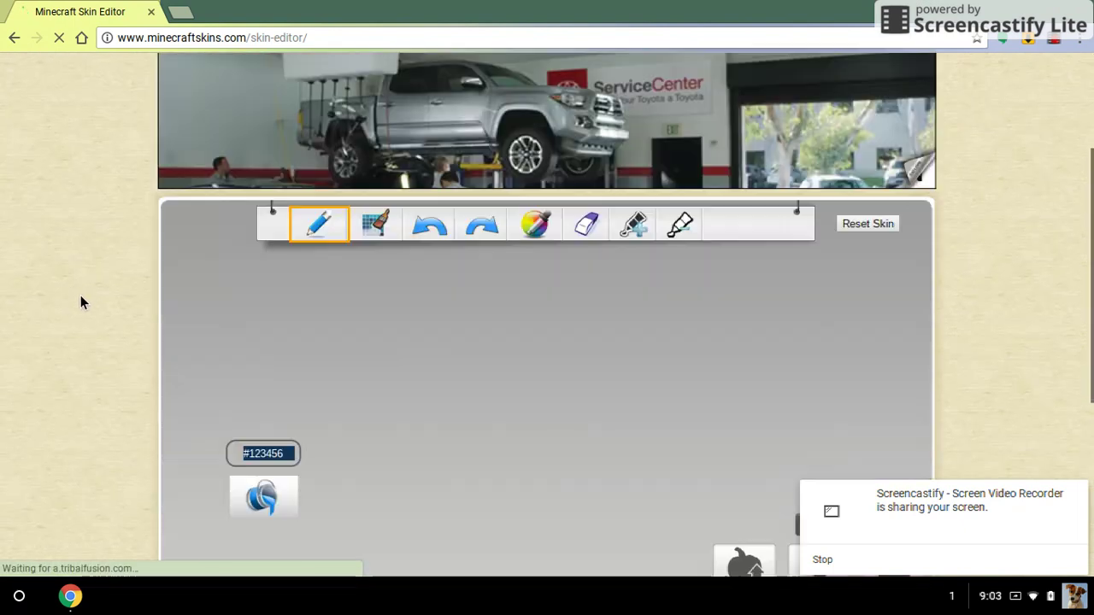
{"action": "scroll", "coordinate": [87, 303], "scroll_direction": "up", "scroll_amount": 1}
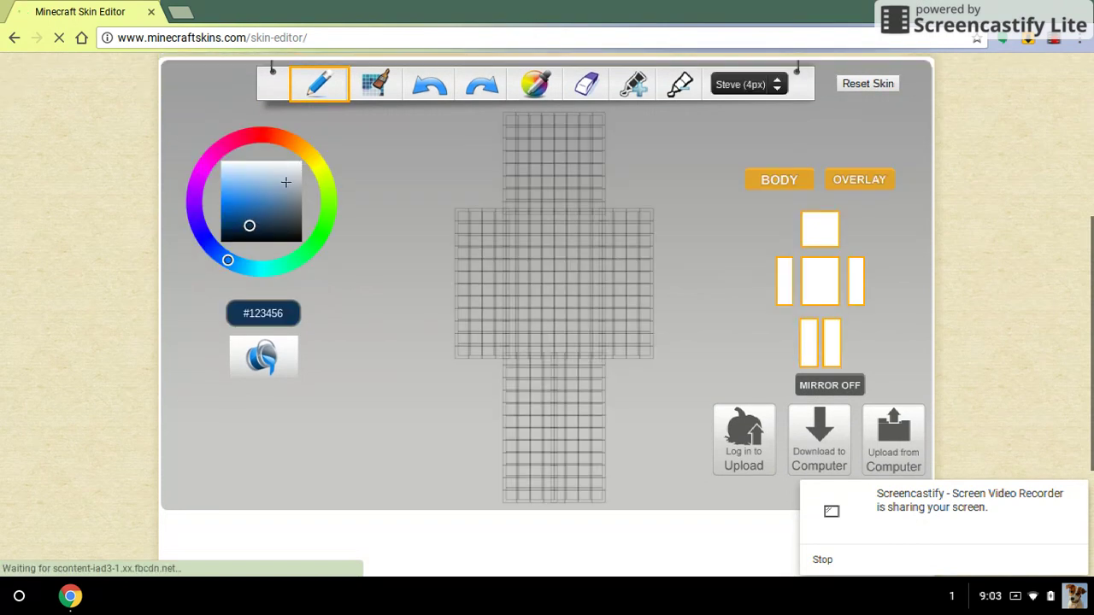
- Choose the tan colour #cf9344 and fill the blank torso and one arm with the fill tool
{"action": "left_click_drag", "start_coordinate": [305, 137], "coordinate": [309, 155]}
{"action": "left_click_drag", "start_coordinate": [253, 198], "coordinate": [268, 194]}
{"action": "left_click_drag", "start_coordinate": [309, 155], "coordinate": [297, 146]}
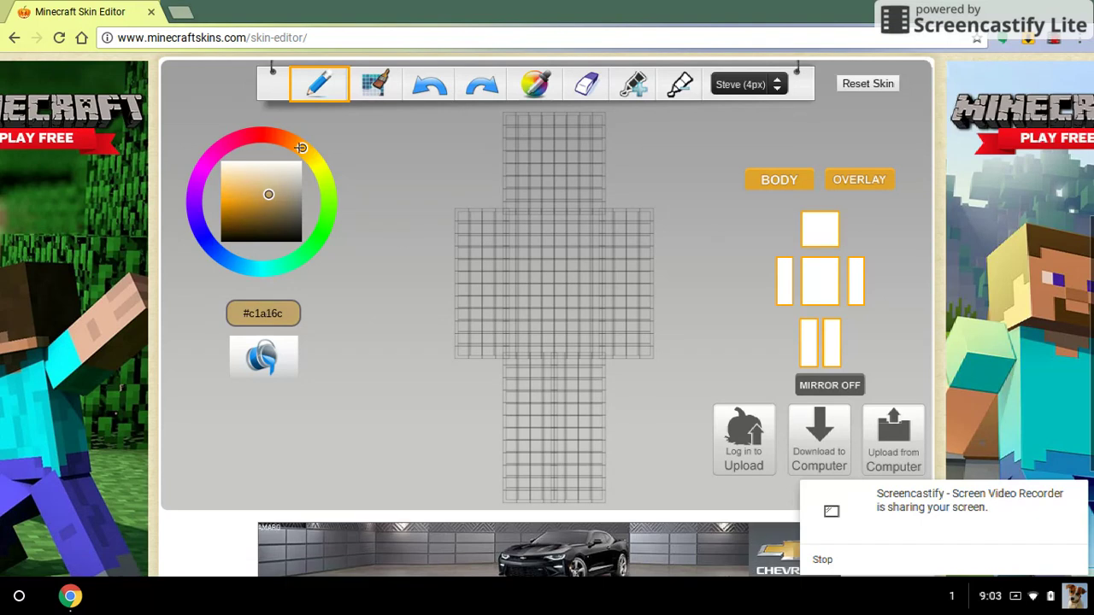
{"action": "mouse_move", "coordinate": [265, 207]}
{"action": "left_mouse_down"}
{"action": "mouse_move", "coordinate": [243, 217]}
{"action": "mouse_move", "coordinate": [237, 188]}
{"action": "mouse_move", "coordinate": [277, 202]}
{"action": "mouse_move", "coordinate": [265, 212]}
{"action": "mouse_move", "coordinate": [270, 199]}
{"action": "mouse_move", "coordinate": [254, 198]}
{"action": "left_mouse_up"}
{"action": "left_click", "coordinate": [261, 348]}
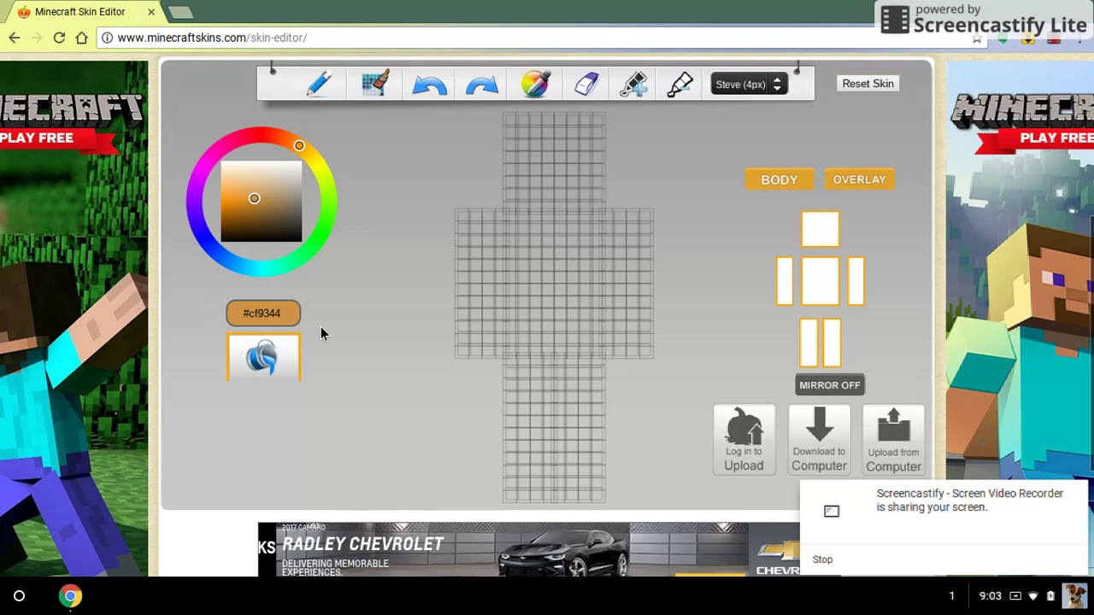
{"action": "left_click", "coordinate": [540, 278]}
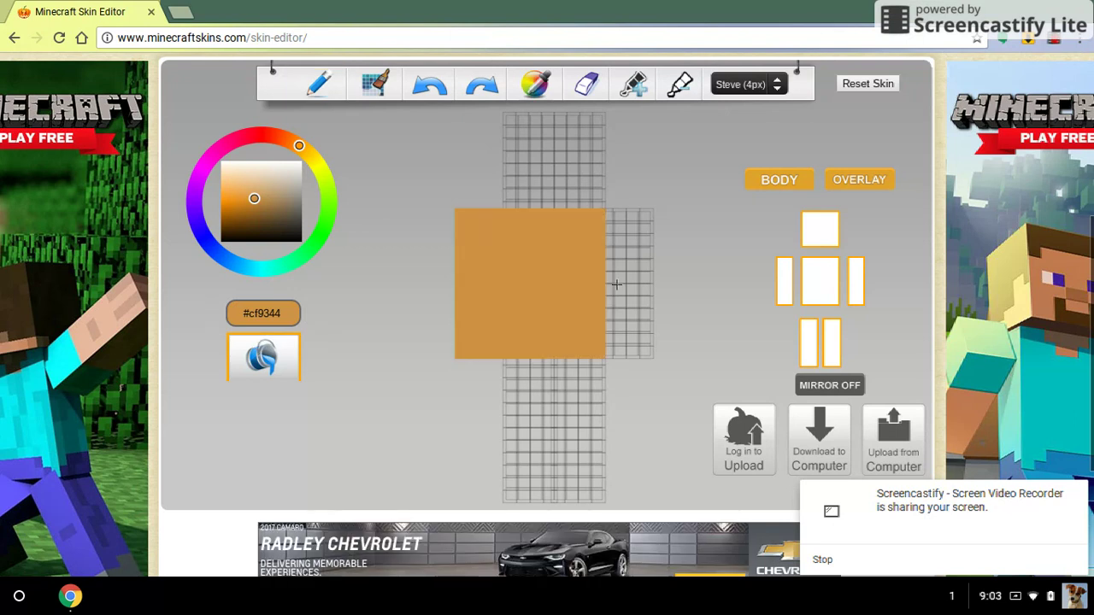
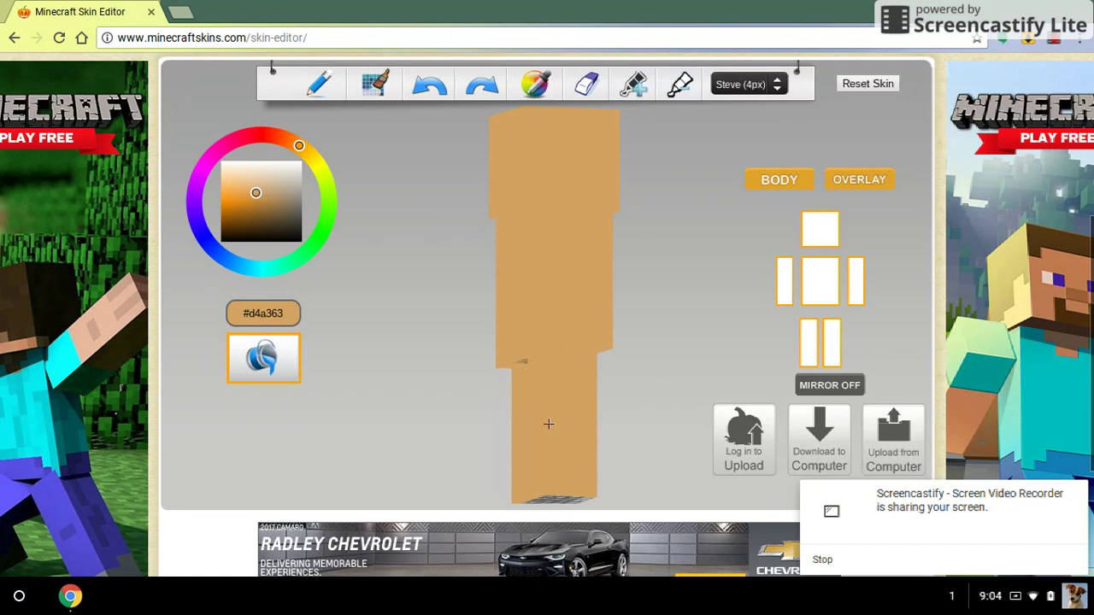
- Fill the blank undersides of the legs and the tops of the arms with tan #d4a363
{"action": "left_click", "coordinate": [547, 500]}
{"action": "left_click", "coordinate": [537, 502]}
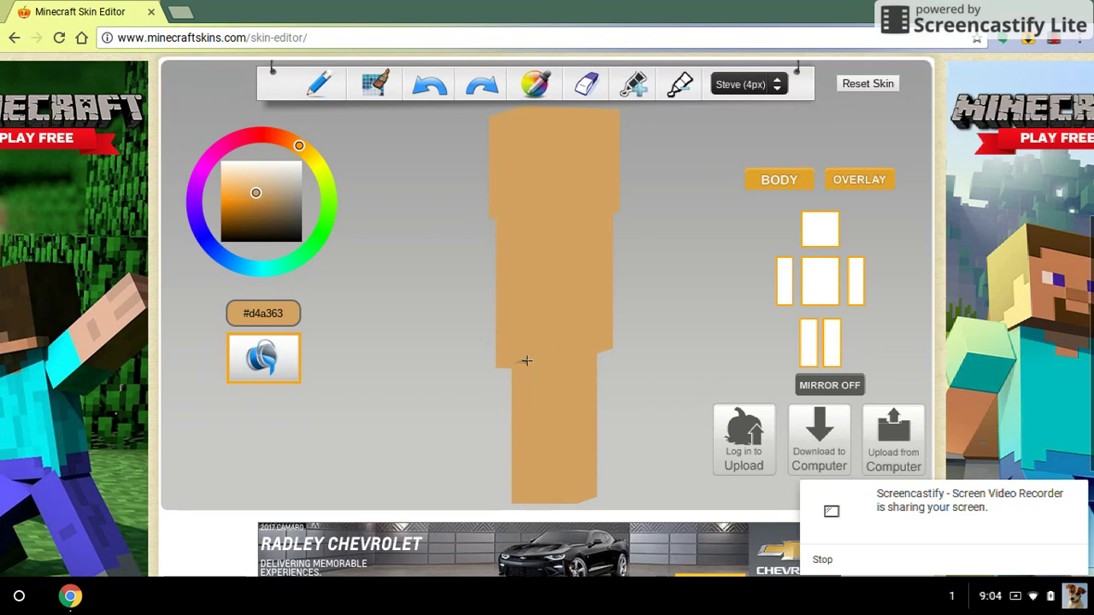
{"action": "left_click_drag", "start_coordinate": [667, 380], "coordinate": [683, 314]}
{"action": "left_click", "coordinate": [567, 186]}
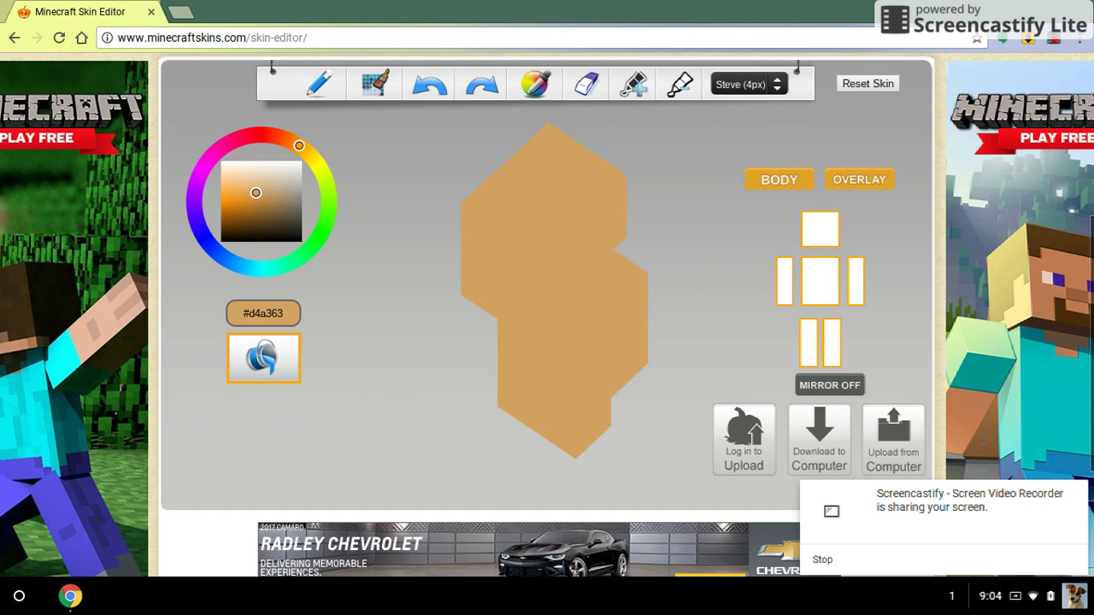
{"action": "left_click_drag", "start_coordinate": [609, 120], "coordinate": [549, 154]}
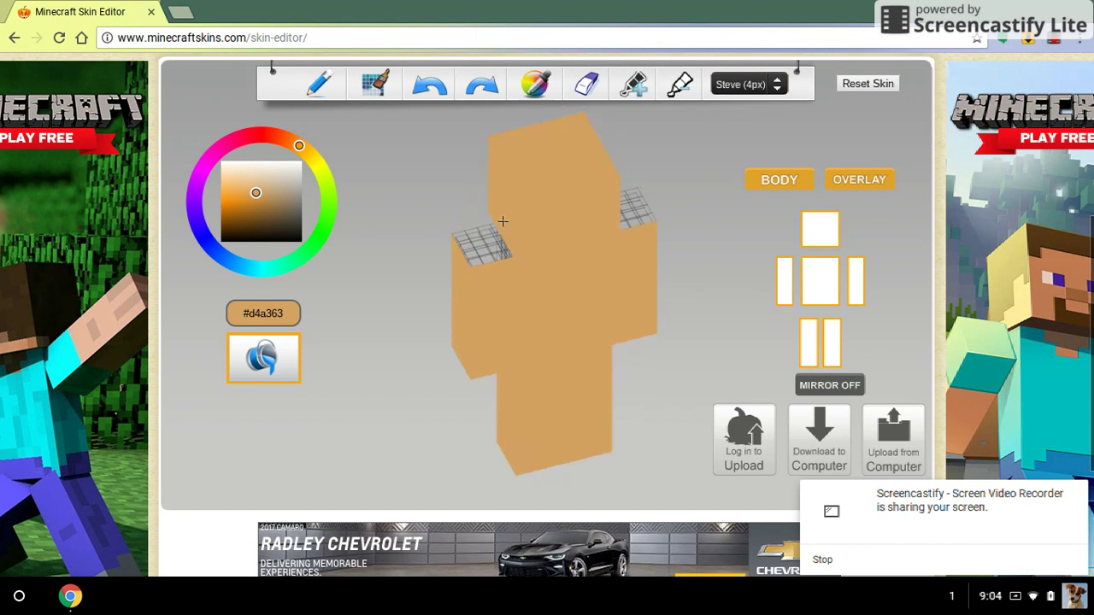
{"action": "left_click", "coordinate": [629, 212]}
{"action": "left_click_drag", "start_coordinate": [732, 271], "coordinate": [875, 241]}
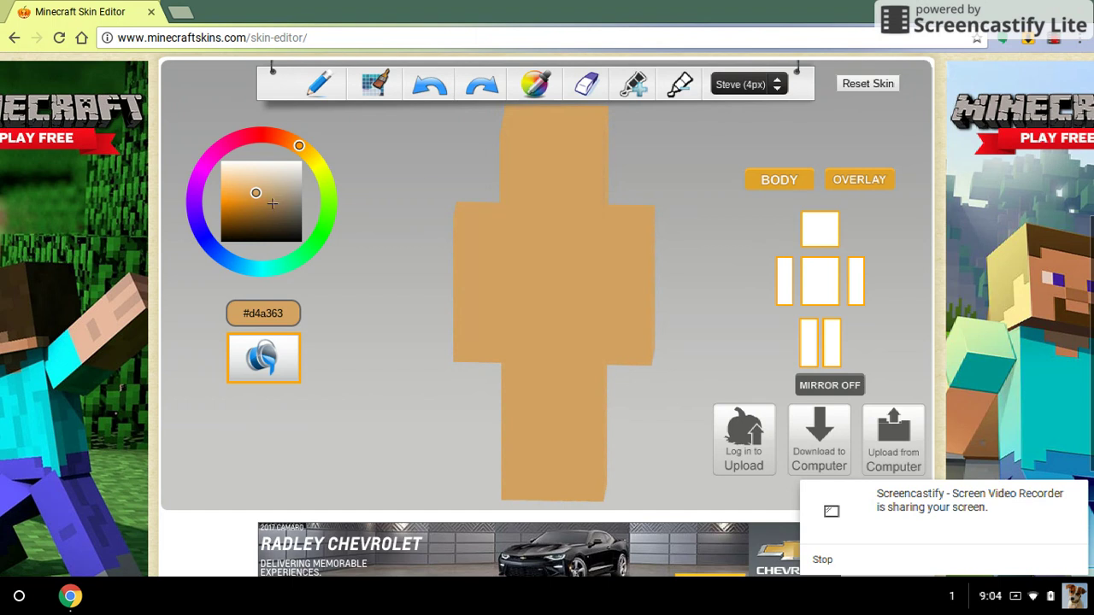
- Choose the orange colour #e0711a and fill the top of the head with it
{"action": "left_click", "coordinate": [290, 140]}
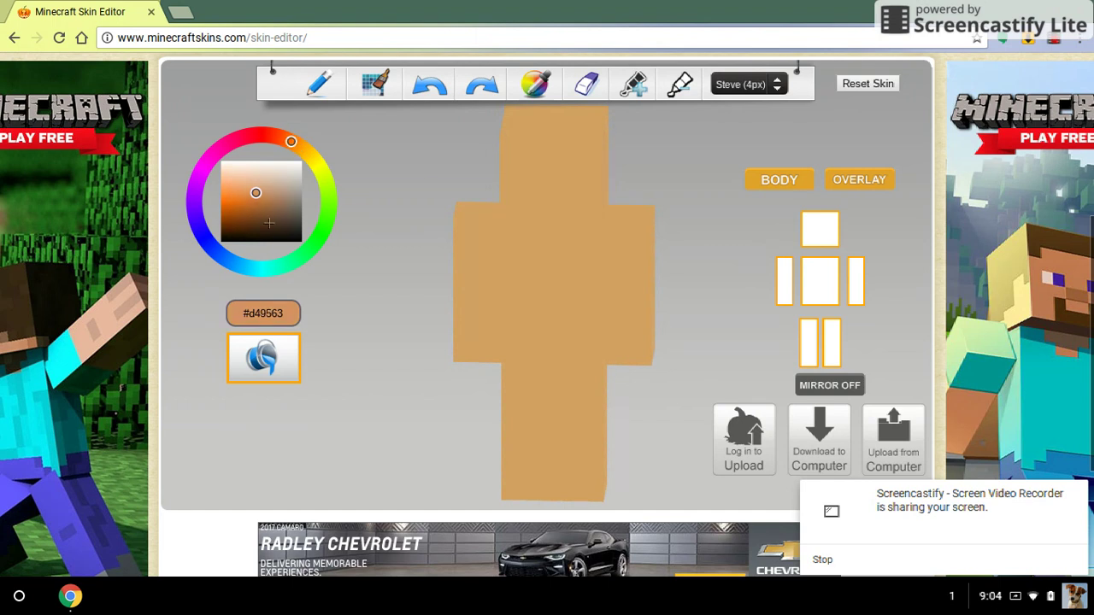
{"action": "left_click_drag", "start_coordinate": [268, 192], "coordinate": [238, 201]}
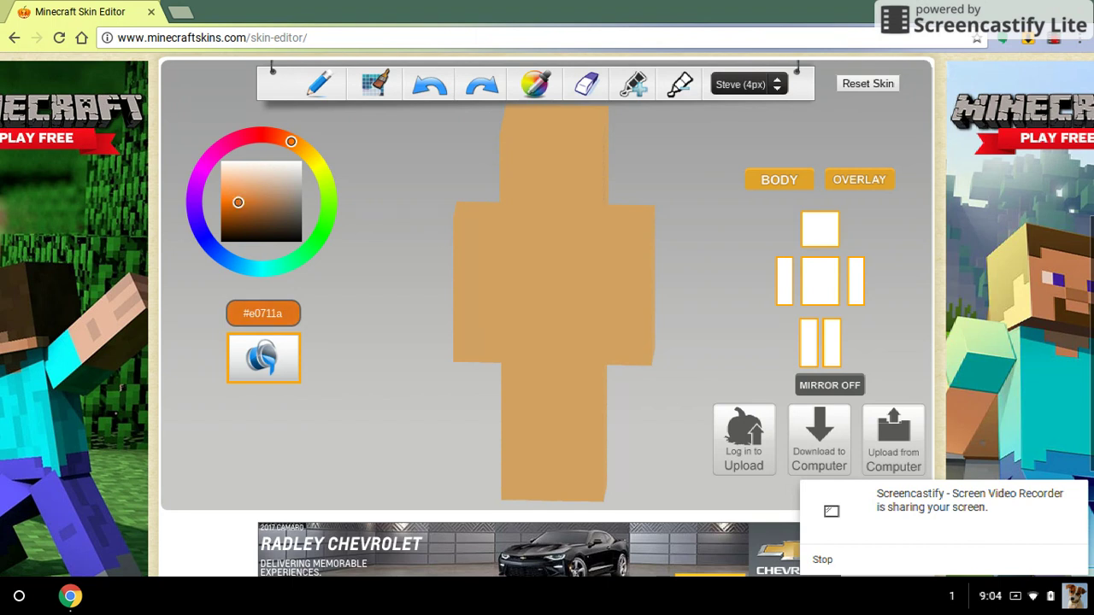
{"action": "left_click_drag", "start_coordinate": [551, 171], "coordinate": [541, 194]}
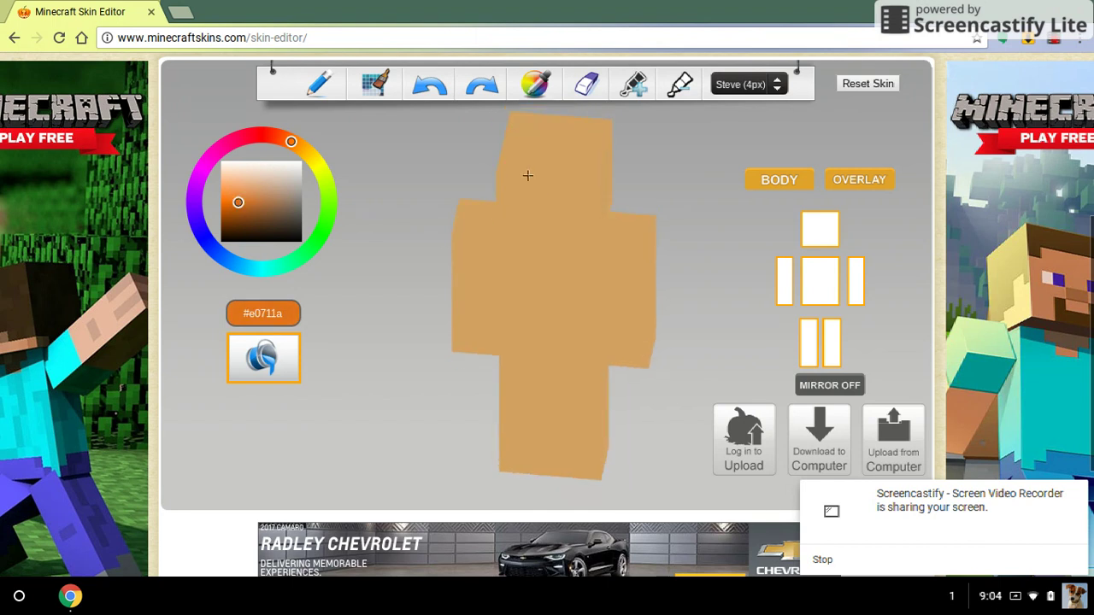
{"action": "left_click", "coordinate": [574, 145]}
- Choose dark green #1b6425 and use the auto-tone brush to paint zigzag pixels along the front top edge of the head
{"action": "left_click", "coordinate": [342, 89]}
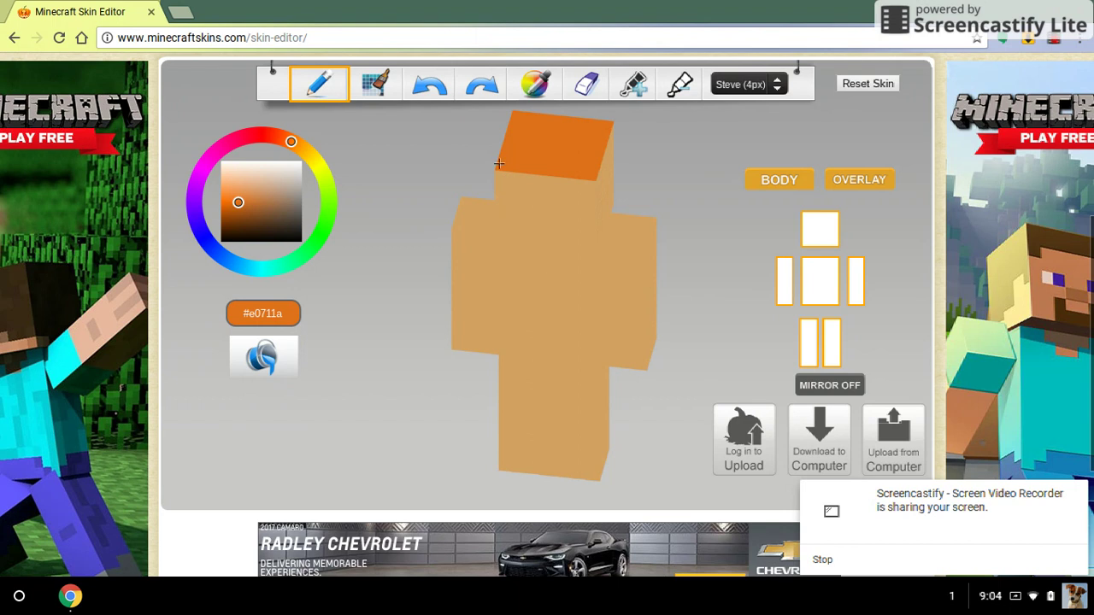
{"action": "left_click", "coordinate": [381, 87]}
{"action": "mouse_move", "coordinate": [272, 263]}
{"action": "left_mouse_down"}
{"action": "mouse_move", "coordinate": [320, 227]}
{"action": "mouse_move", "coordinate": [290, 243]}
{"action": "mouse_move", "coordinate": [304, 203]}
{"action": "mouse_move", "coordinate": [291, 233]}
{"action": "mouse_move", "coordinate": [262, 196]}
{"action": "mouse_move", "coordinate": [255, 222]}
{"action": "left_mouse_up"}
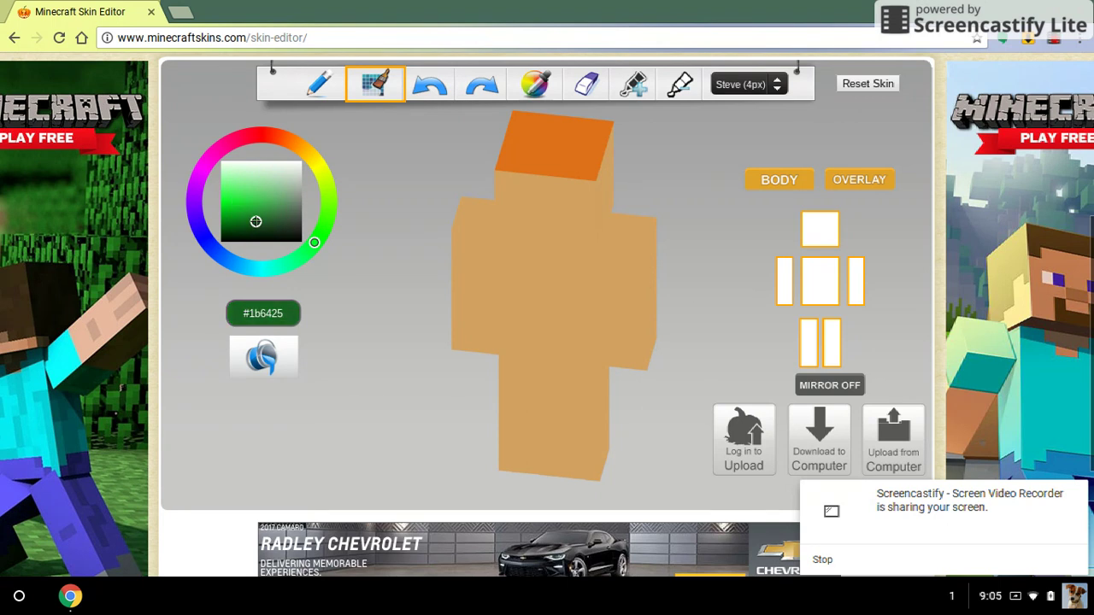
{"action": "left_click", "coordinate": [499, 177]}
{"action": "left_click", "coordinate": [513, 170]}
{"action": "left_click", "coordinate": [525, 178]}
{"action": "left_click", "coordinate": [540, 173]}
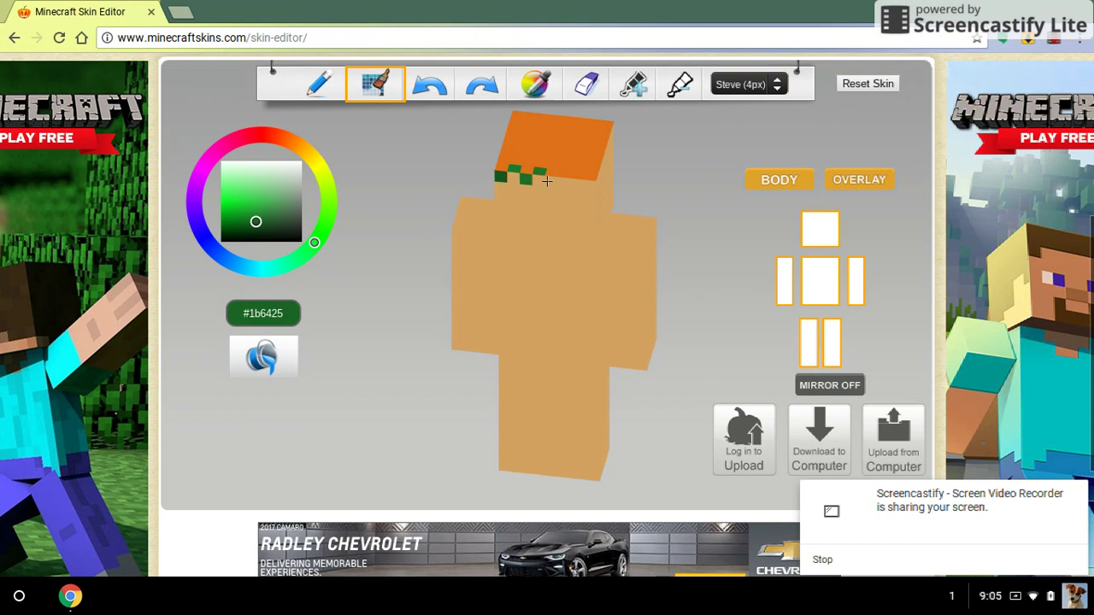
{"action": "left_click", "coordinate": [551, 182]}
{"action": "left_click", "coordinate": [564, 169]}
{"action": "left_click", "coordinate": [566, 183]}
{"action": "left_click", "coordinate": [576, 184]}
{"action": "left_click", "coordinate": [591, 170]}
{"action": "left_click", "coordinate": [589, 185]}
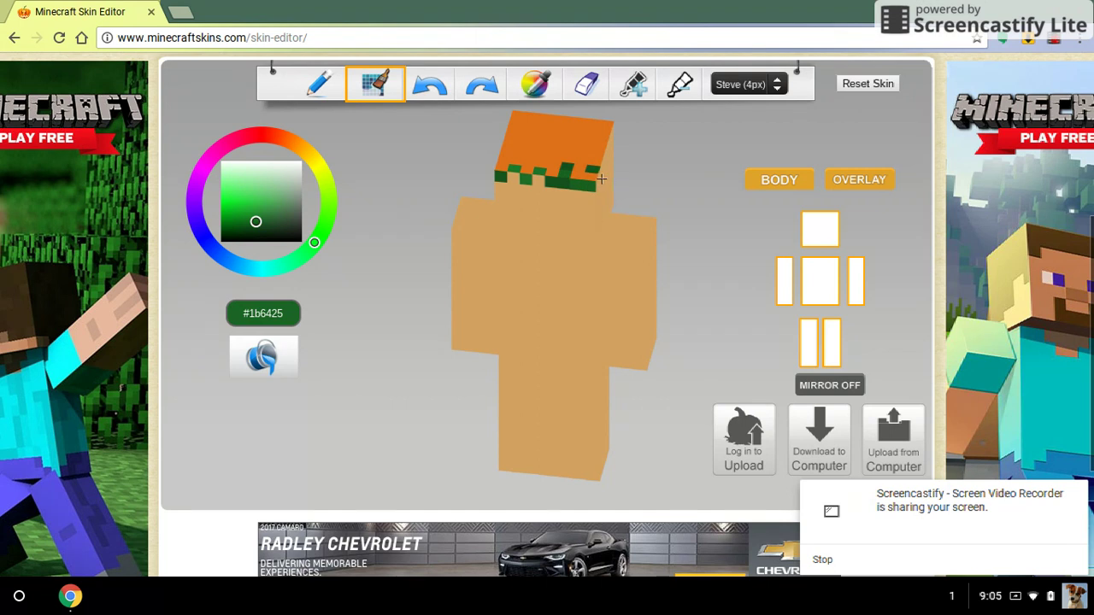
{"action": "left_click", "coordinate": [430, 92]}
{"action": "left_click", "coordinate": [430, 93]}
{"action": "left_click", "coordinate": [429, 92]}
{"action": "left_click", "coordinate": [430, 92]}
- Finish the dark green pixels on the head's front edge, placing one in the second row of the face
{"action": "left_click", "coordinate": [576, 184]}
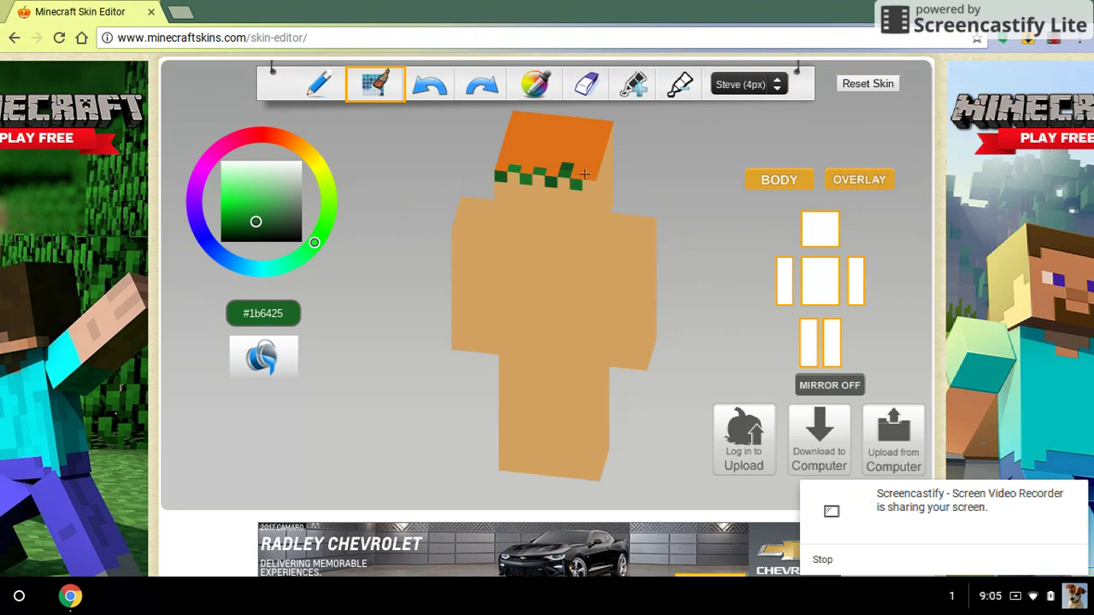
{"action": "left_click", "coordinate": [430, 93]}
{"action": "left_click", "coordinate": [568, 190]}
{"action": "left_click", "coordinate": [575, 184]}
- Continue the dark green zigzag pixels along the upper edge of the head's side, up to the corner with the next face
{"action": "left_click_drag", "start_coordinate": [642, 198], "coordinate": [504, 189]}
{"action": "left_click", "coordinate": [524, 173]}
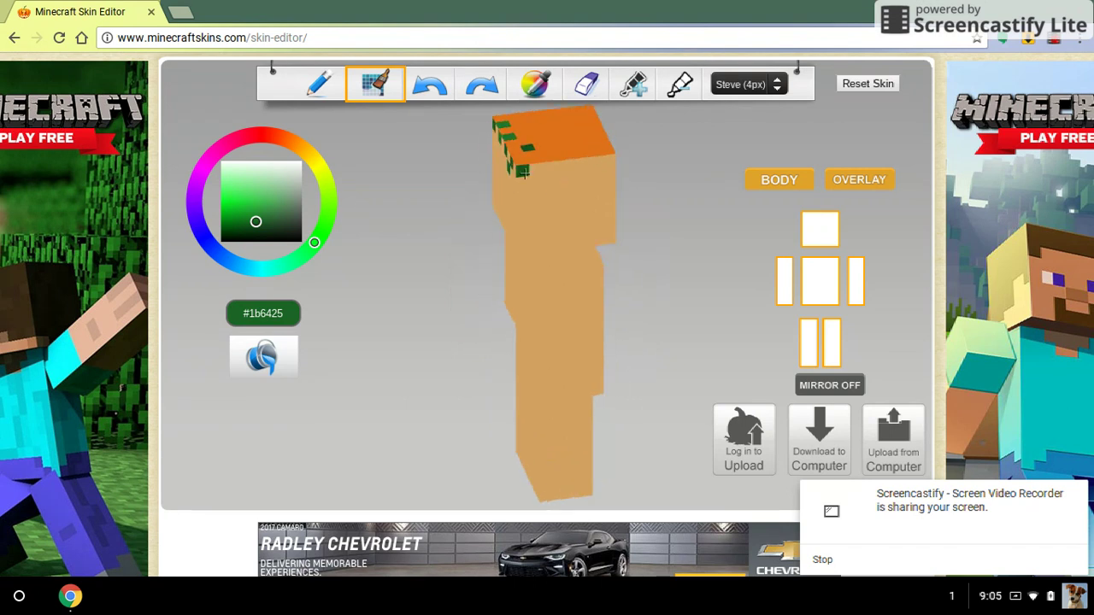
{"action": "left_click", "coordinate": [549, 168]}
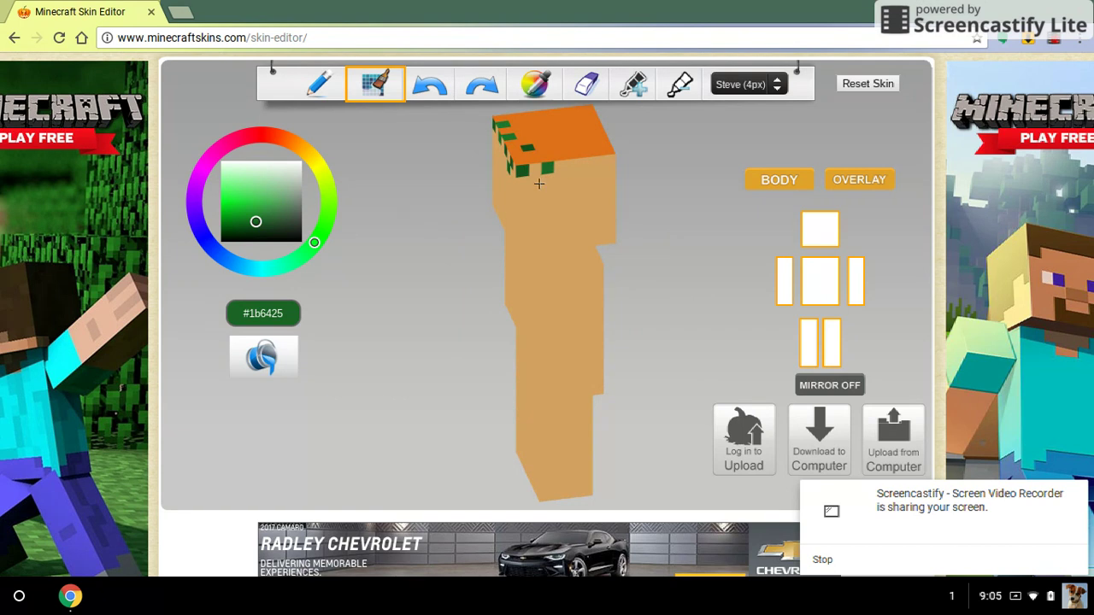
{"action": "left_click", "coordinate": [538, 180]}
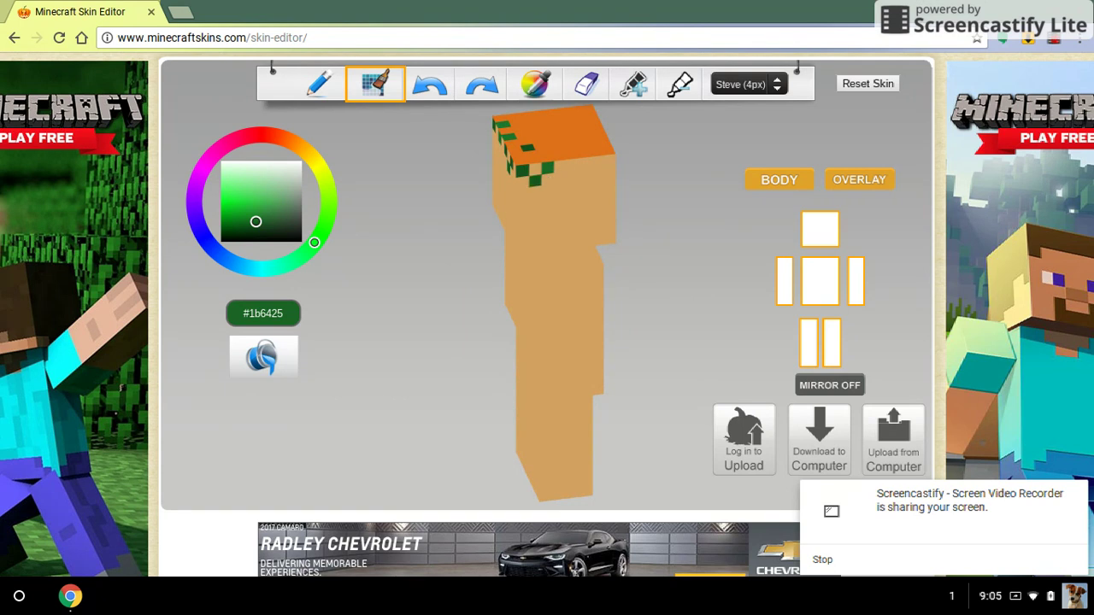
{"action": "left_click", "coordinate": [570, 165]}
{"action": "left_click", "coordinate": [559, 181]}
{"action": "left_click", "coordinate": [560, 177]}
{"action": "left_click", "coordinate": [586, 163]}
{"action": "left_click", "coordinate": [599, 174]}
{"action": "left_click", "coordinate": [608, 160]}
{"action": "left_click_drag", "start_coordinate": [623, 166], "coordinate": [534, 164]}
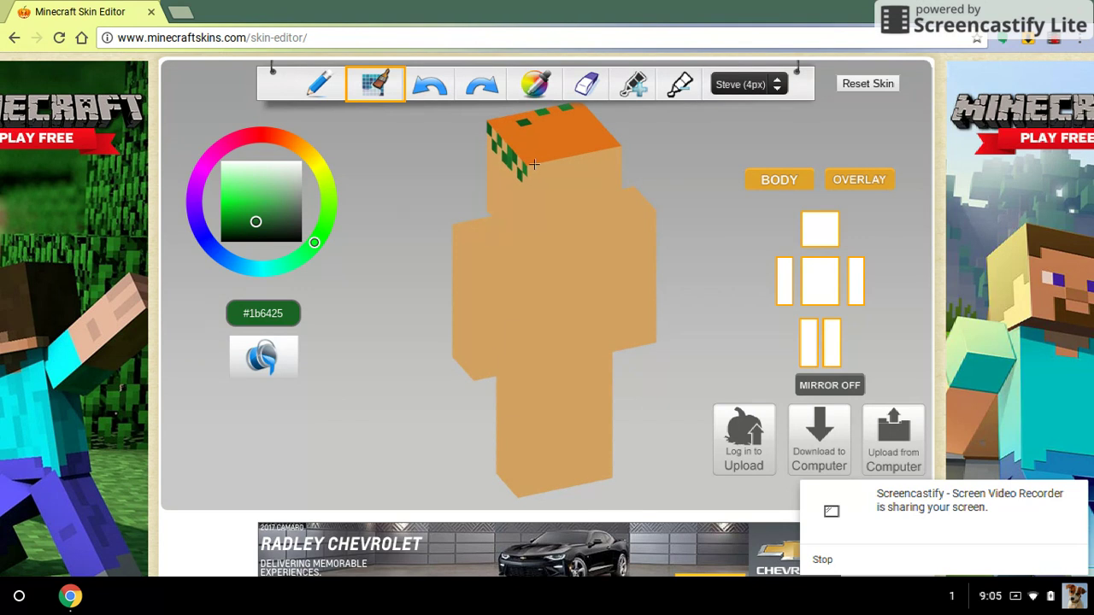
{"action": "left_click", "coordinate": [537, 170]}
{"action": "left_click_drag", "start_coordinate": [671, 177], "coordinate": [755, 182]}
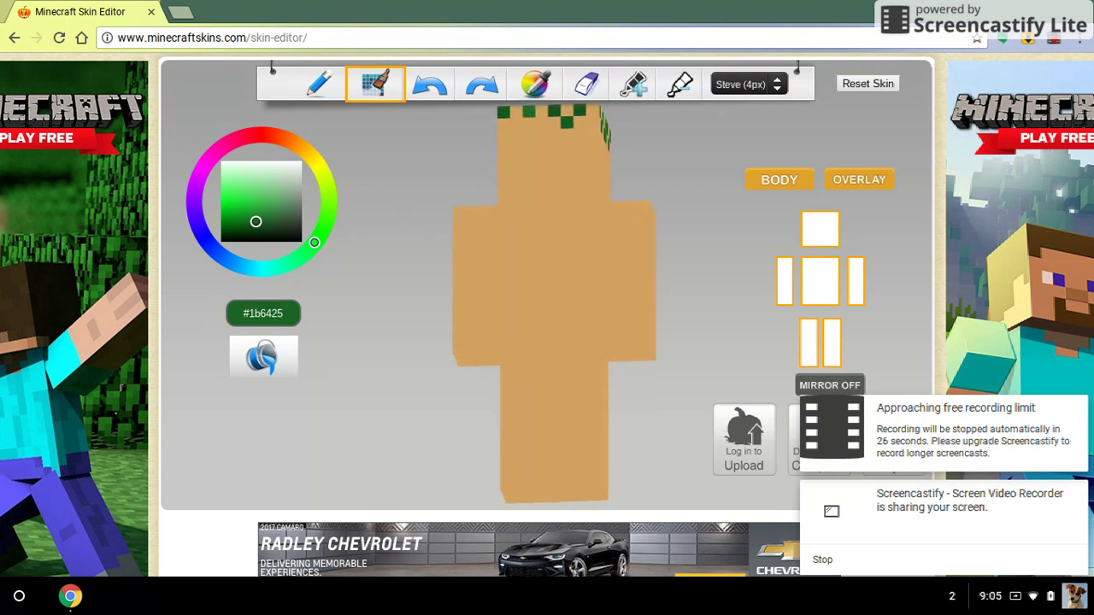
{"action": "left_click_drag", "start_coordinate": [683, 231], "coordinate": [713, 344]}
{"action": "left_click_drag", "start_coordinate": [694, 222], "coordinate": [694, 307]}
{"action": "left_click", "coordinate": [659, 35]}
{"action": "left_click_drag", "start_coordinate": [686, 256], "coordinate": [660, 162]}
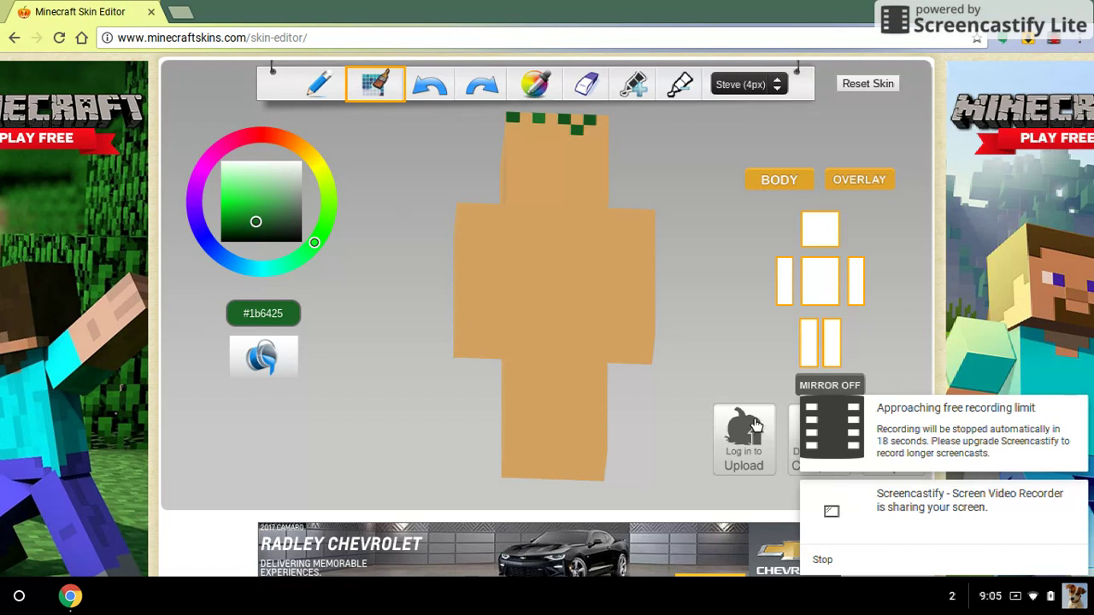
{"action": "scroll", "coordinate": [767, 351], "scroll_direction": "down", "scroll_amount": 2}
{"action": "scroll", "coordinate": [773, 352], "scroll_direction": "down", "scroll_amount": 2}
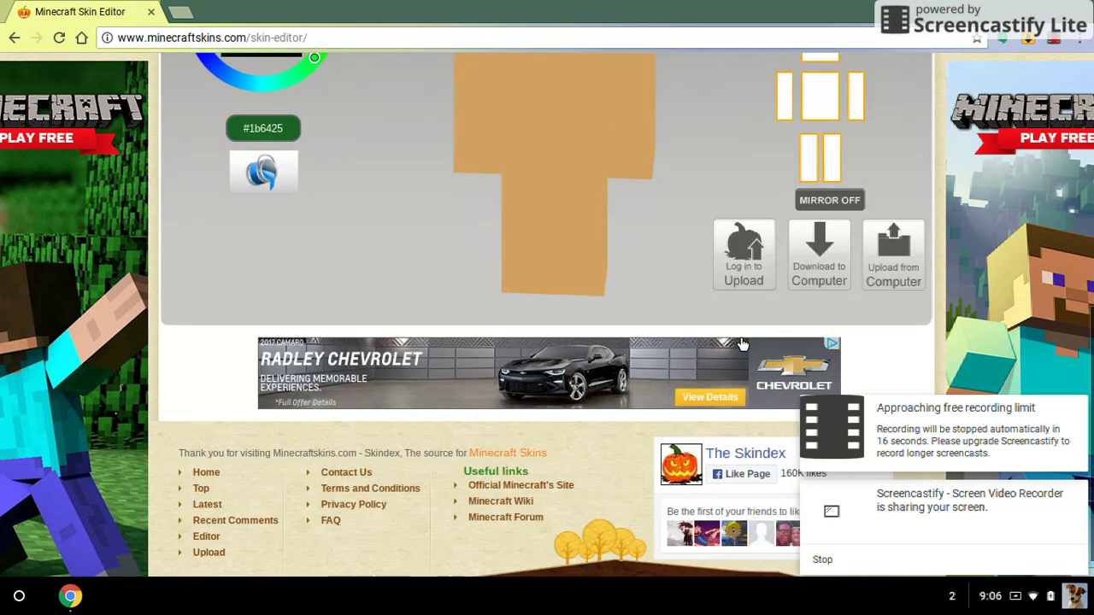